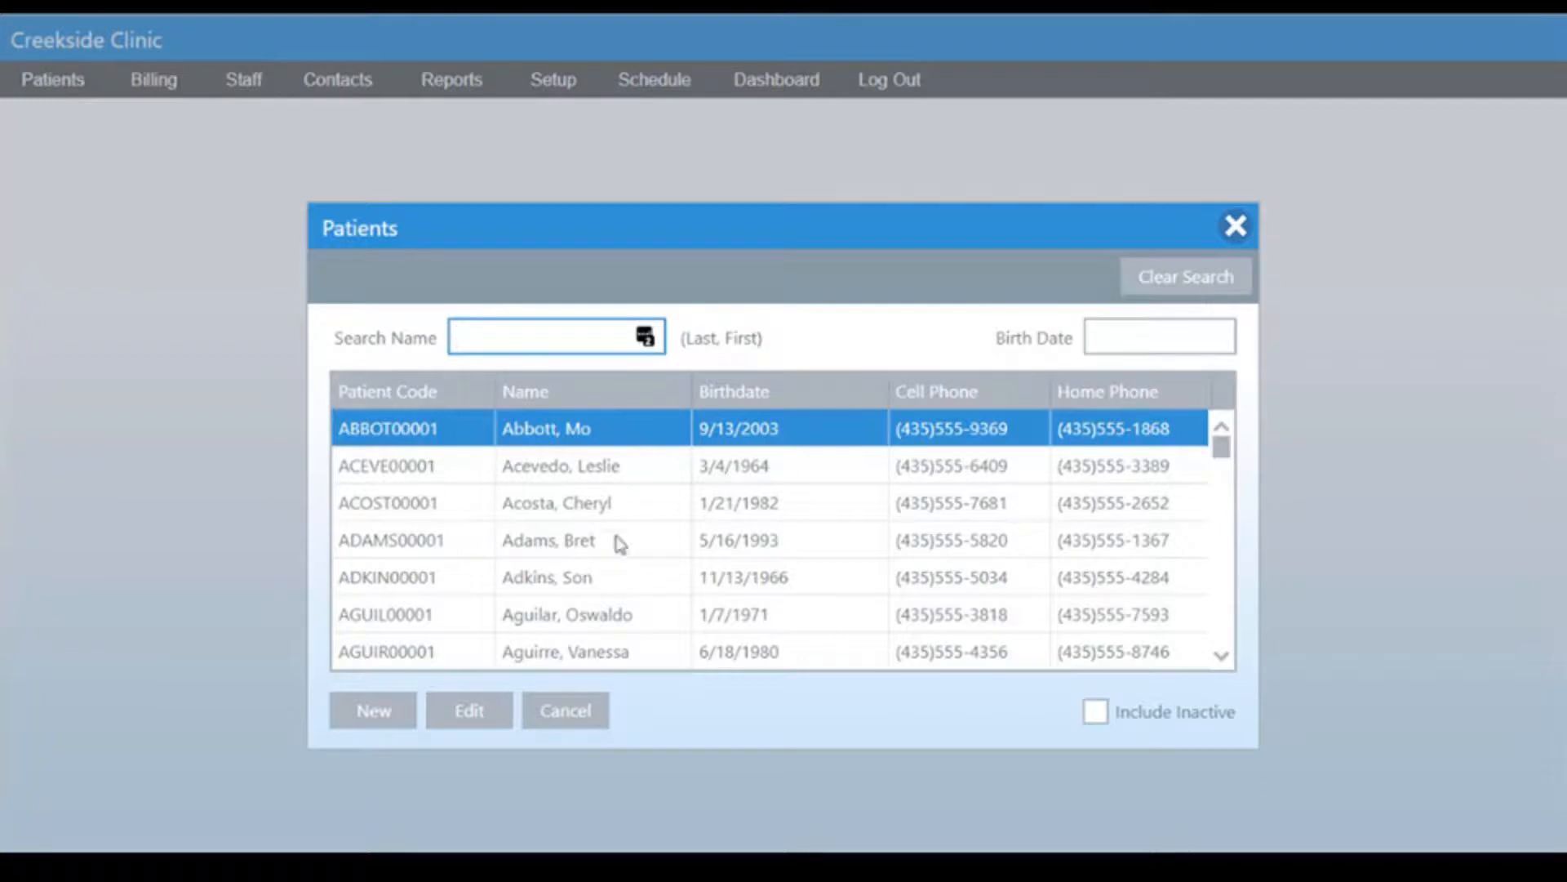
Open the second patient's record from the patient list and view its membership details.
double_click(649, 467)
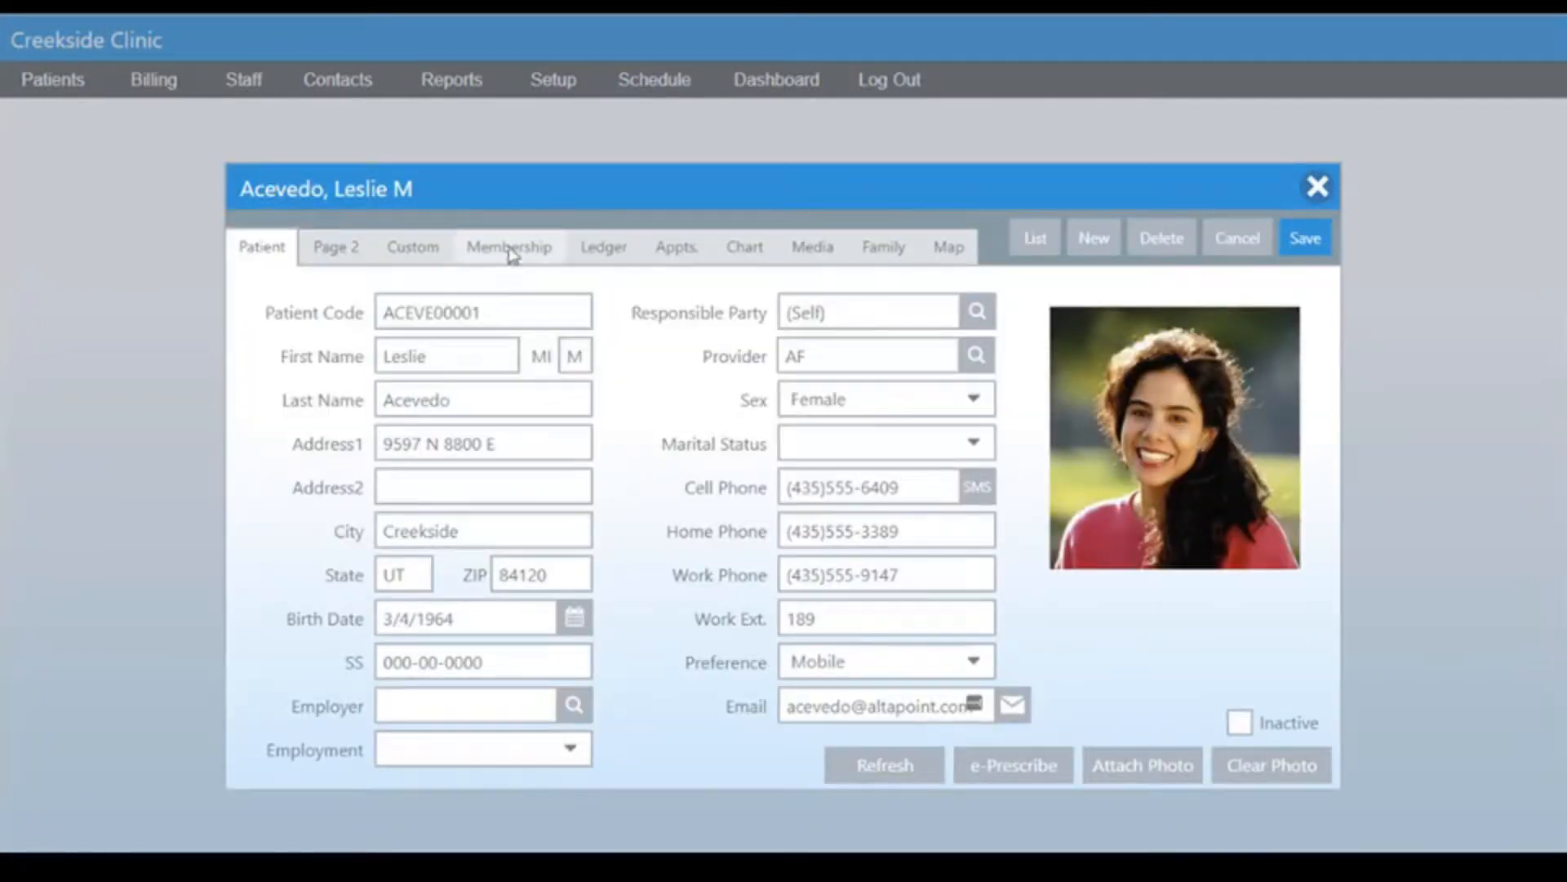
left_click(524, 254)
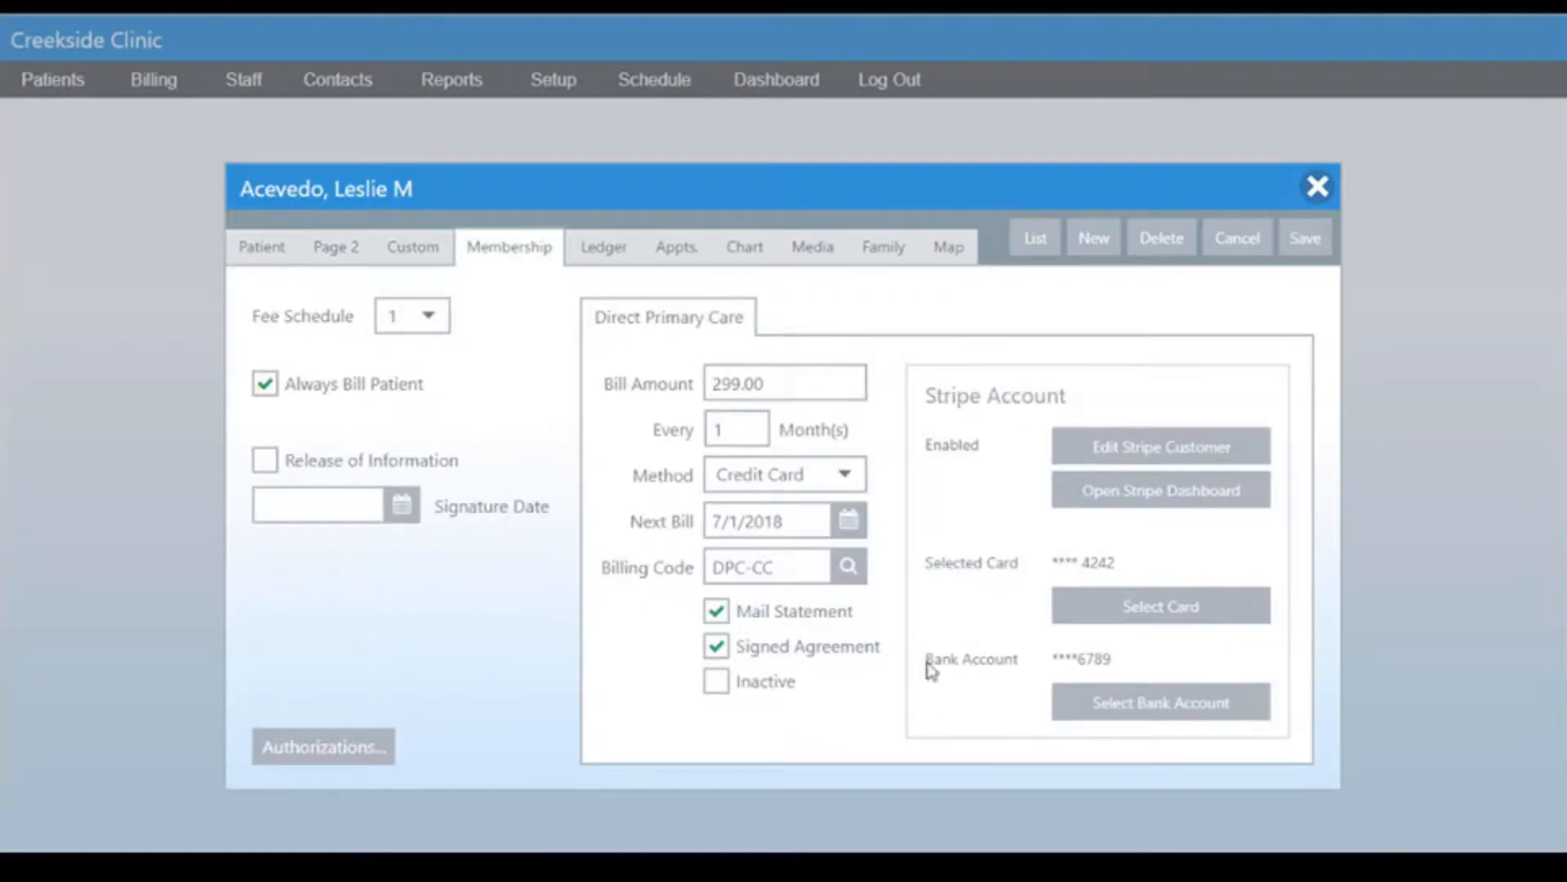
left_click(510, 247)
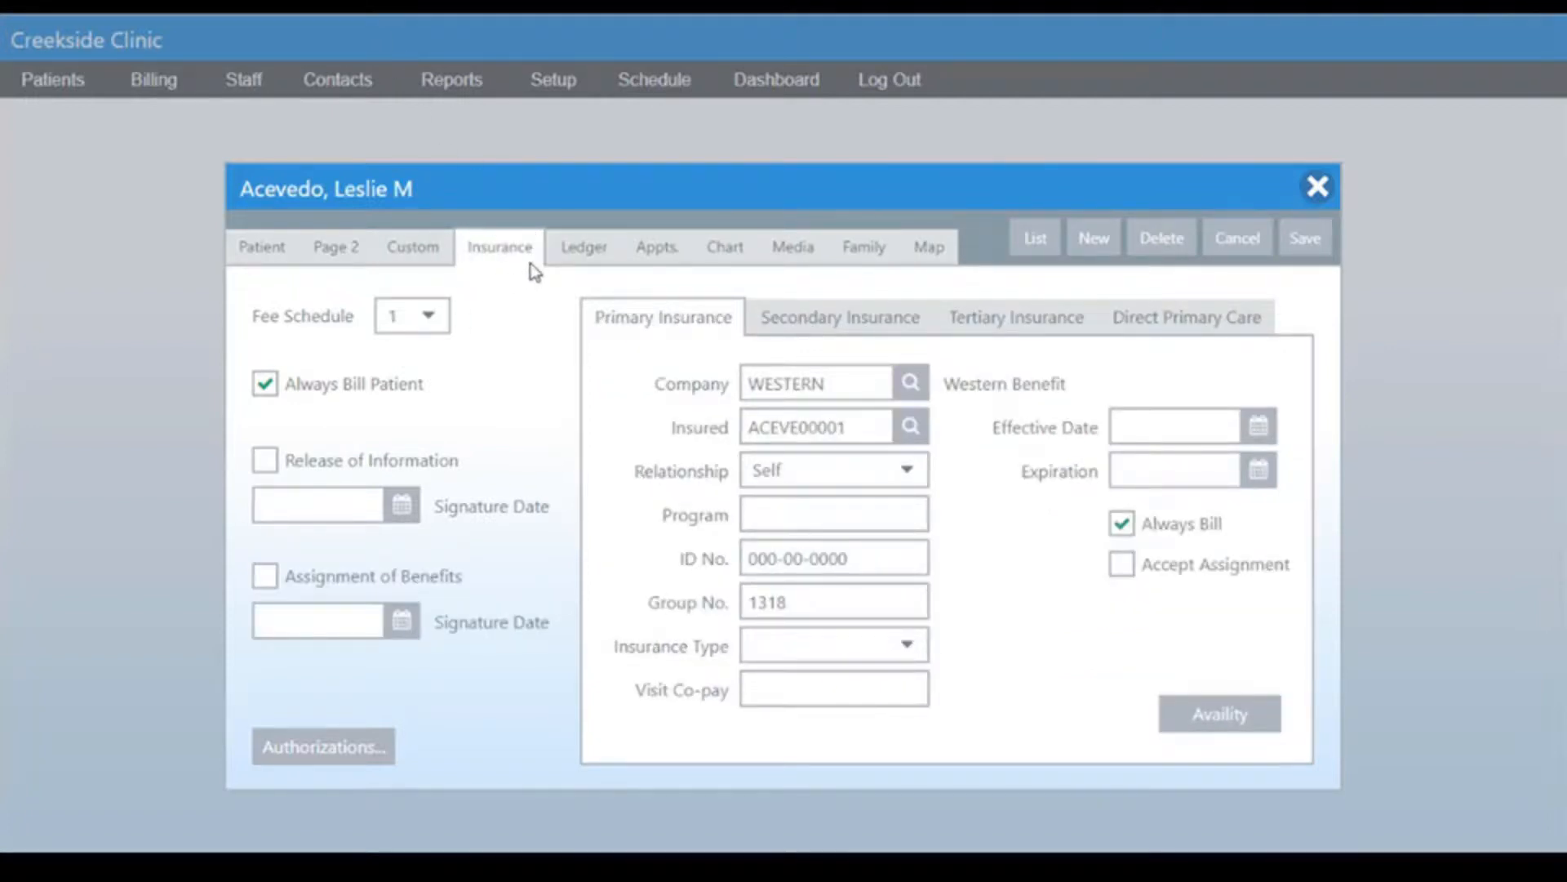
Review the patient's Secondary Insurance, Tertiary Insurance and Direct Primary Care tabs.
left_click(841, 320)
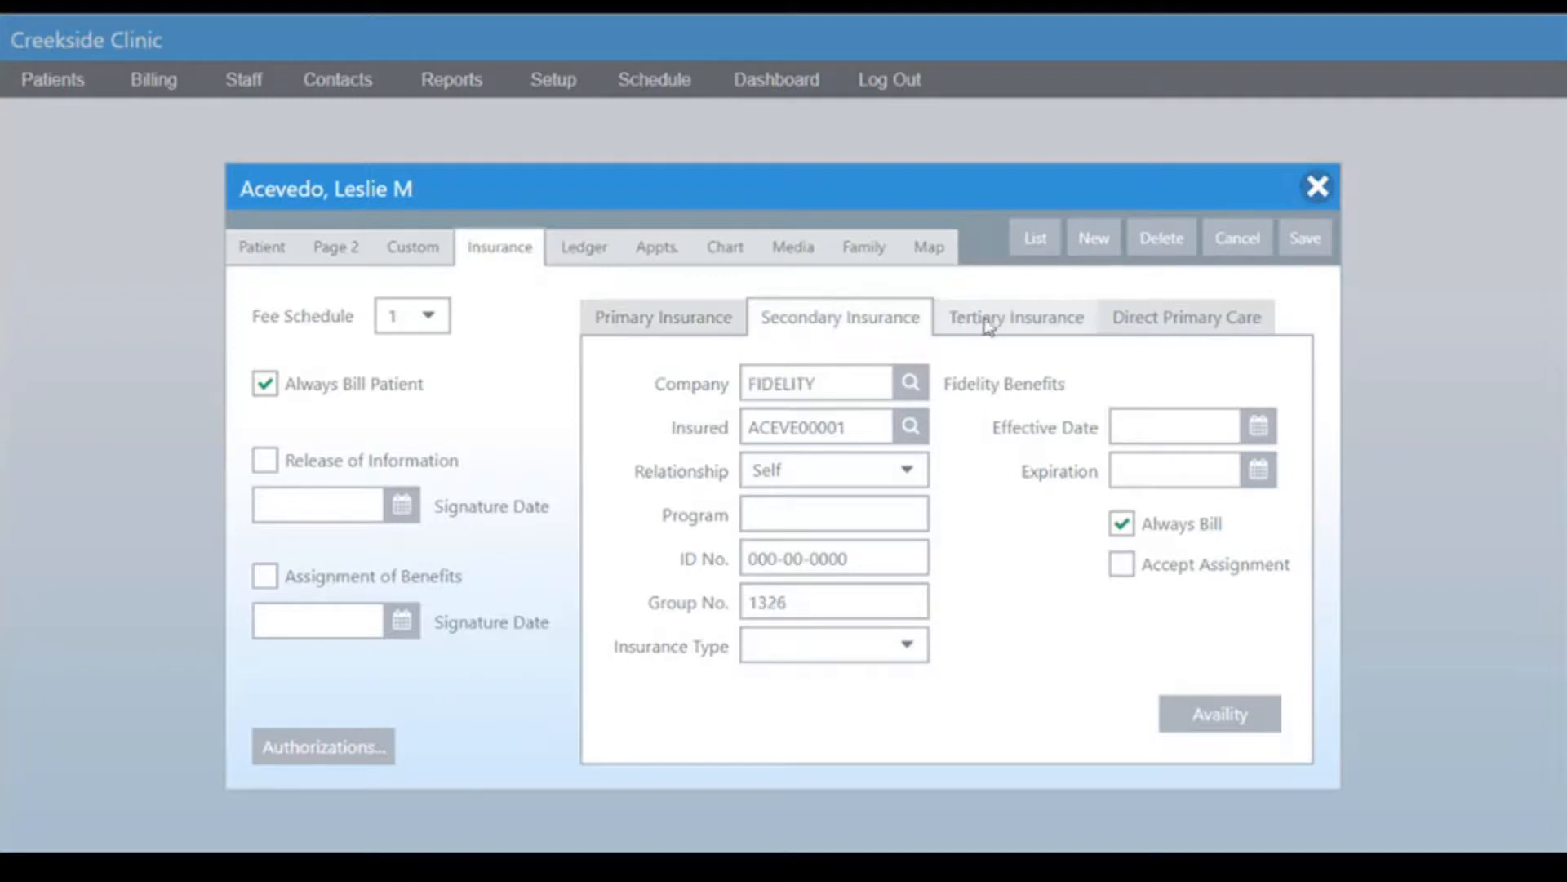
left_click(1025, 322)
left_click(1157, 324)
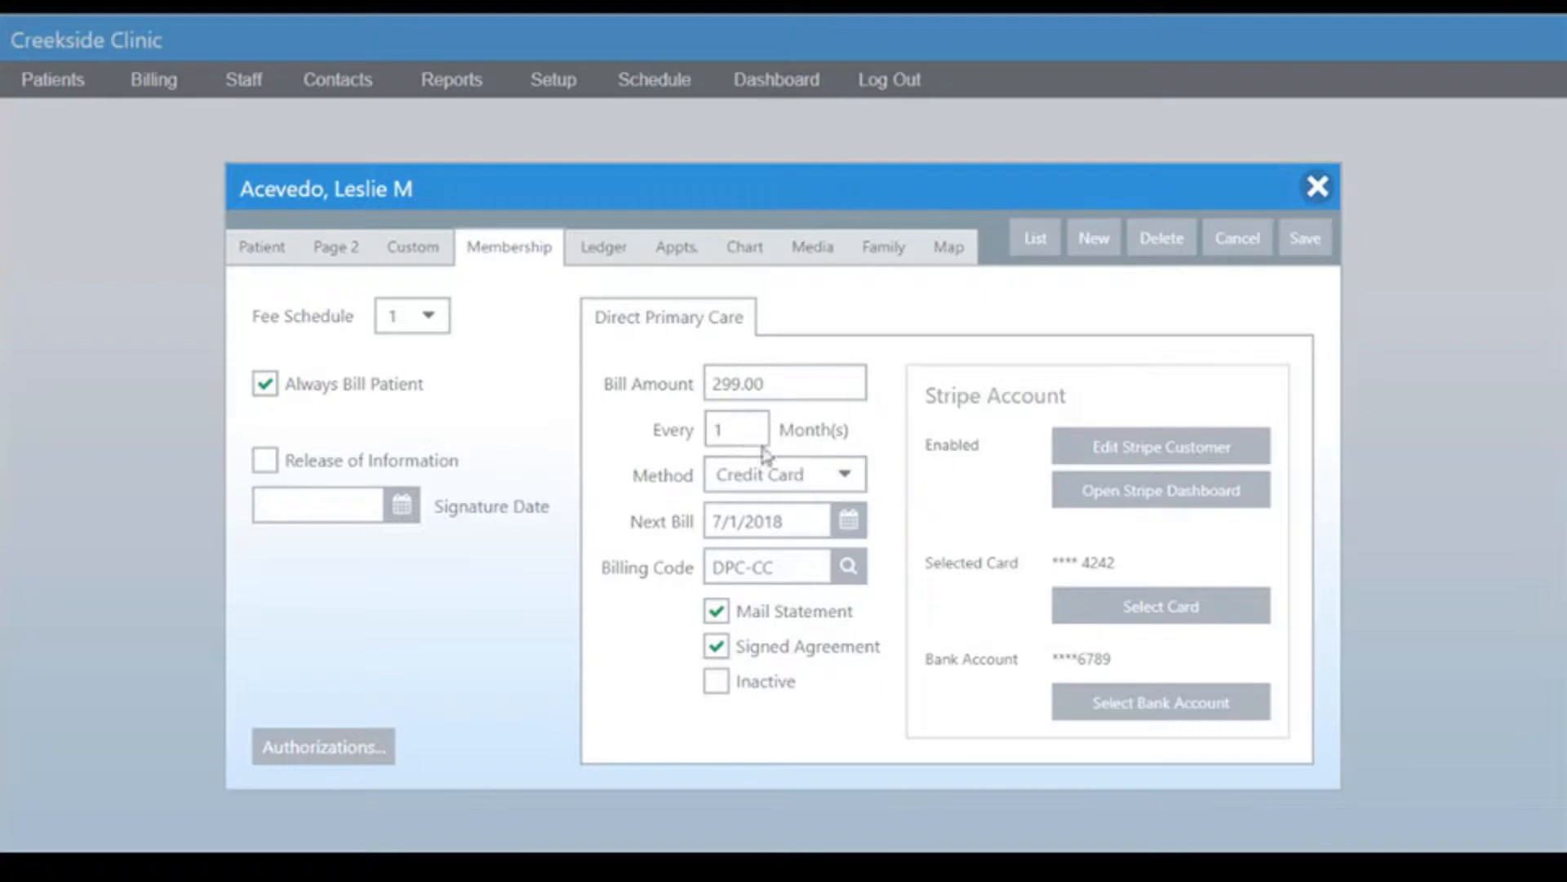
Review the available billing methods for the patient's Direct Primary Care subscription without changing it.
left_click(852, 479)
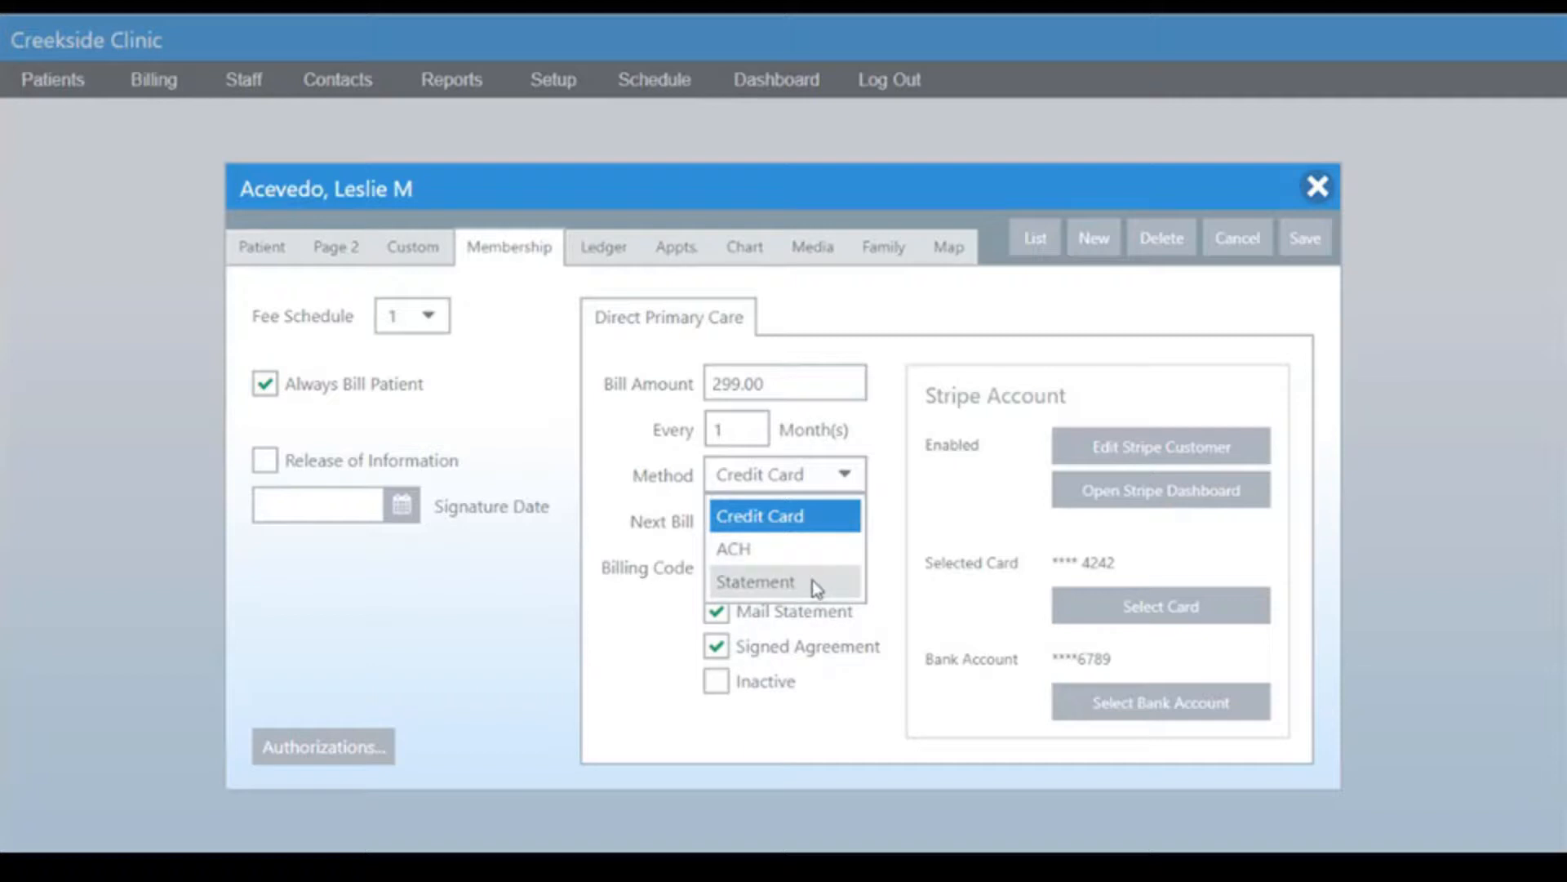
left_click(766, 620)
left_click(727, 613)
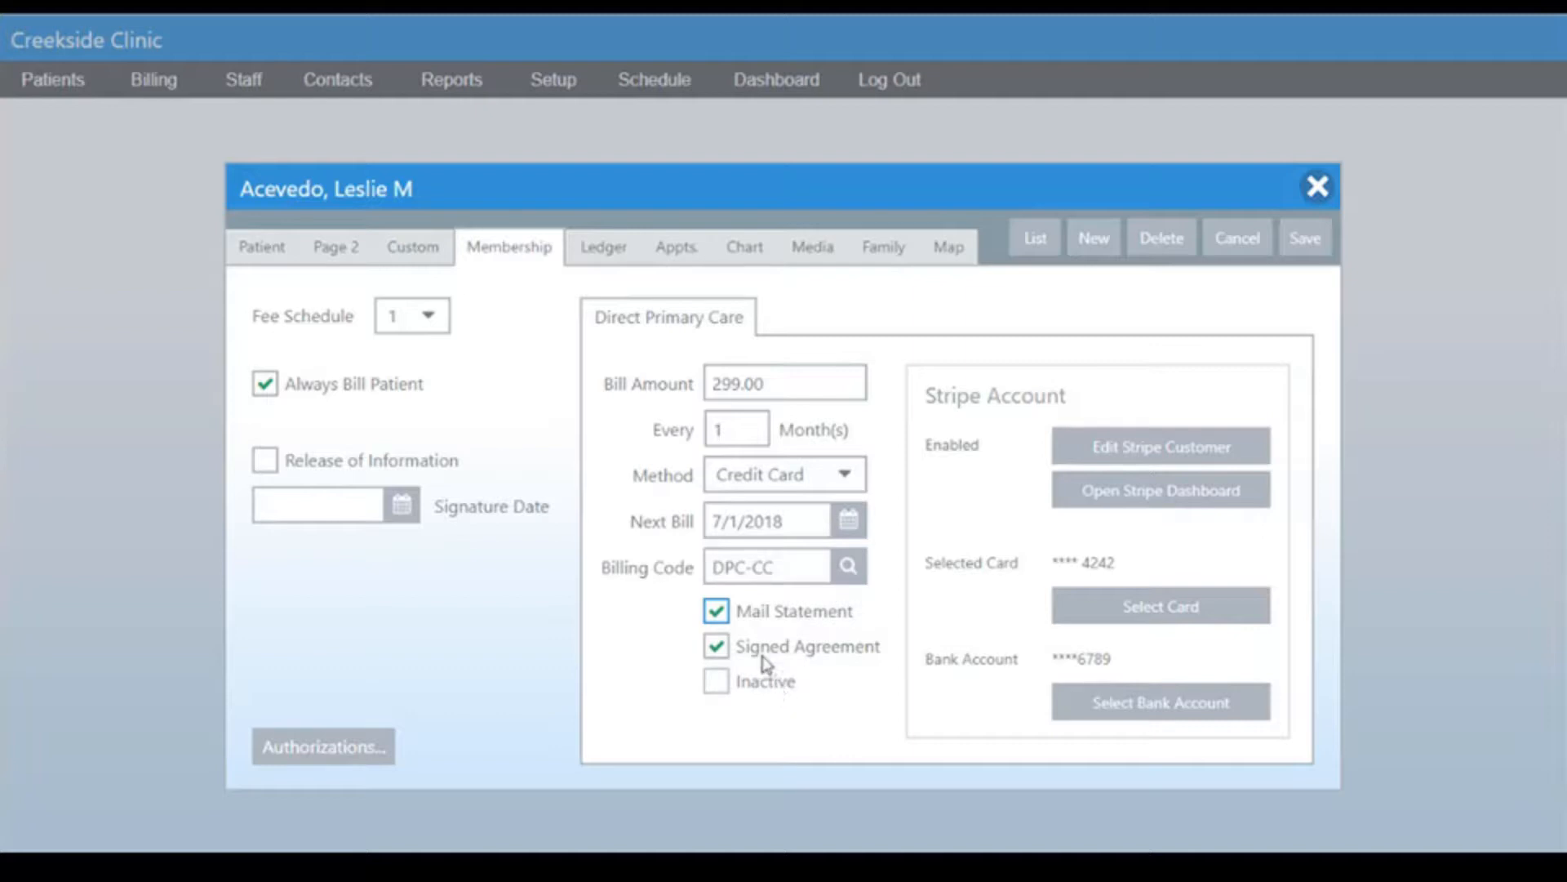
Toggle the subscription's Inactive option and save the patient record.
left_click(721, 684)
left_click(718, 685)
left_click(722, 687)
left_click(1306, 238)
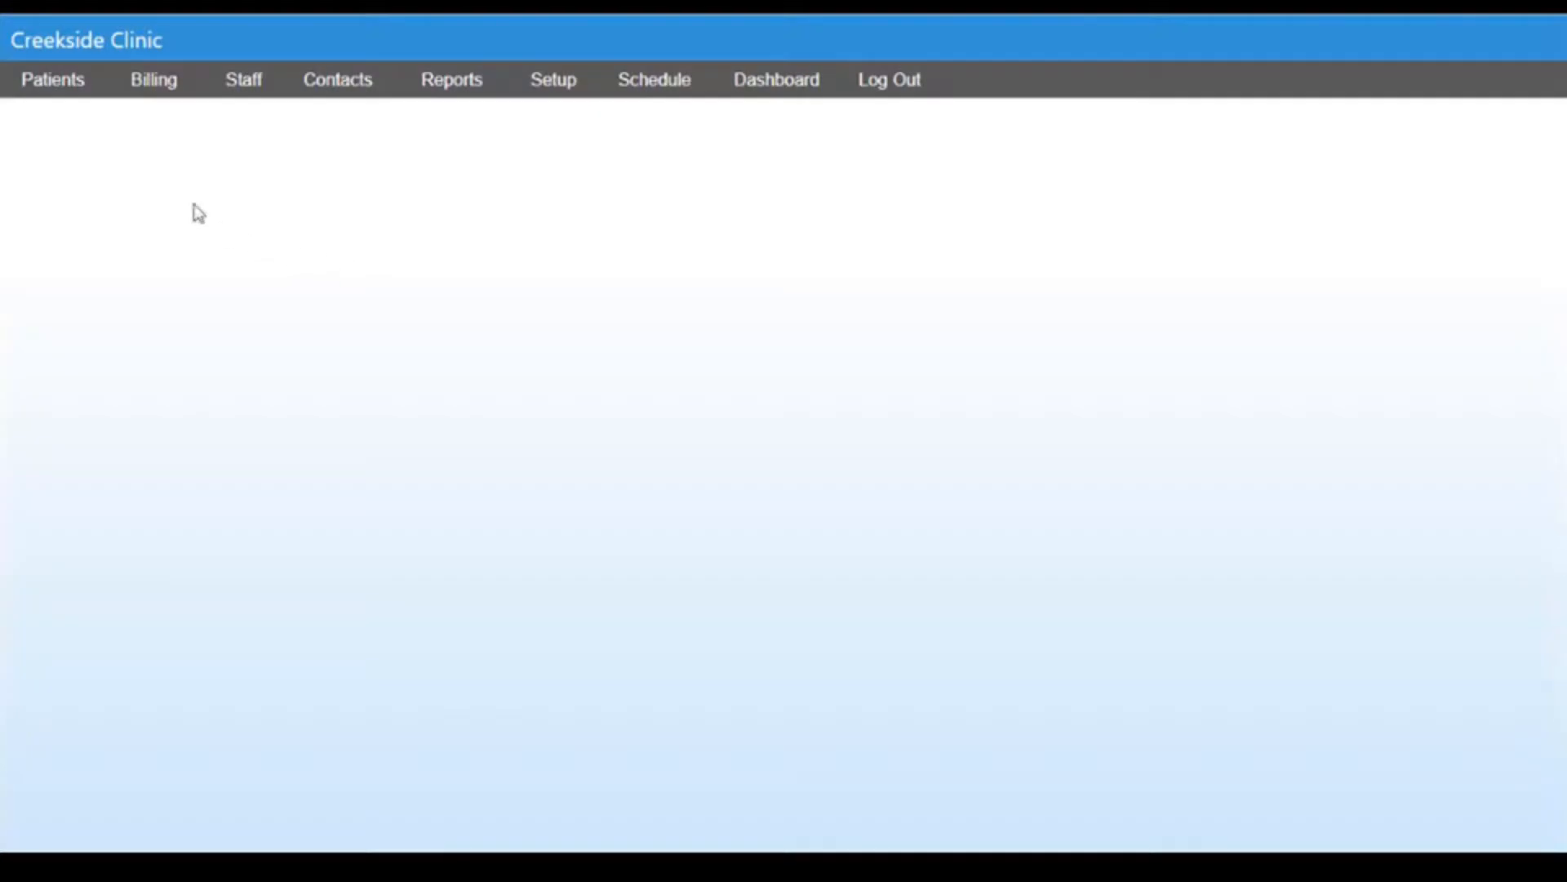
Process the Direct Primary Care subscription charges with the default codes and effective date.
left_click(153, 79)
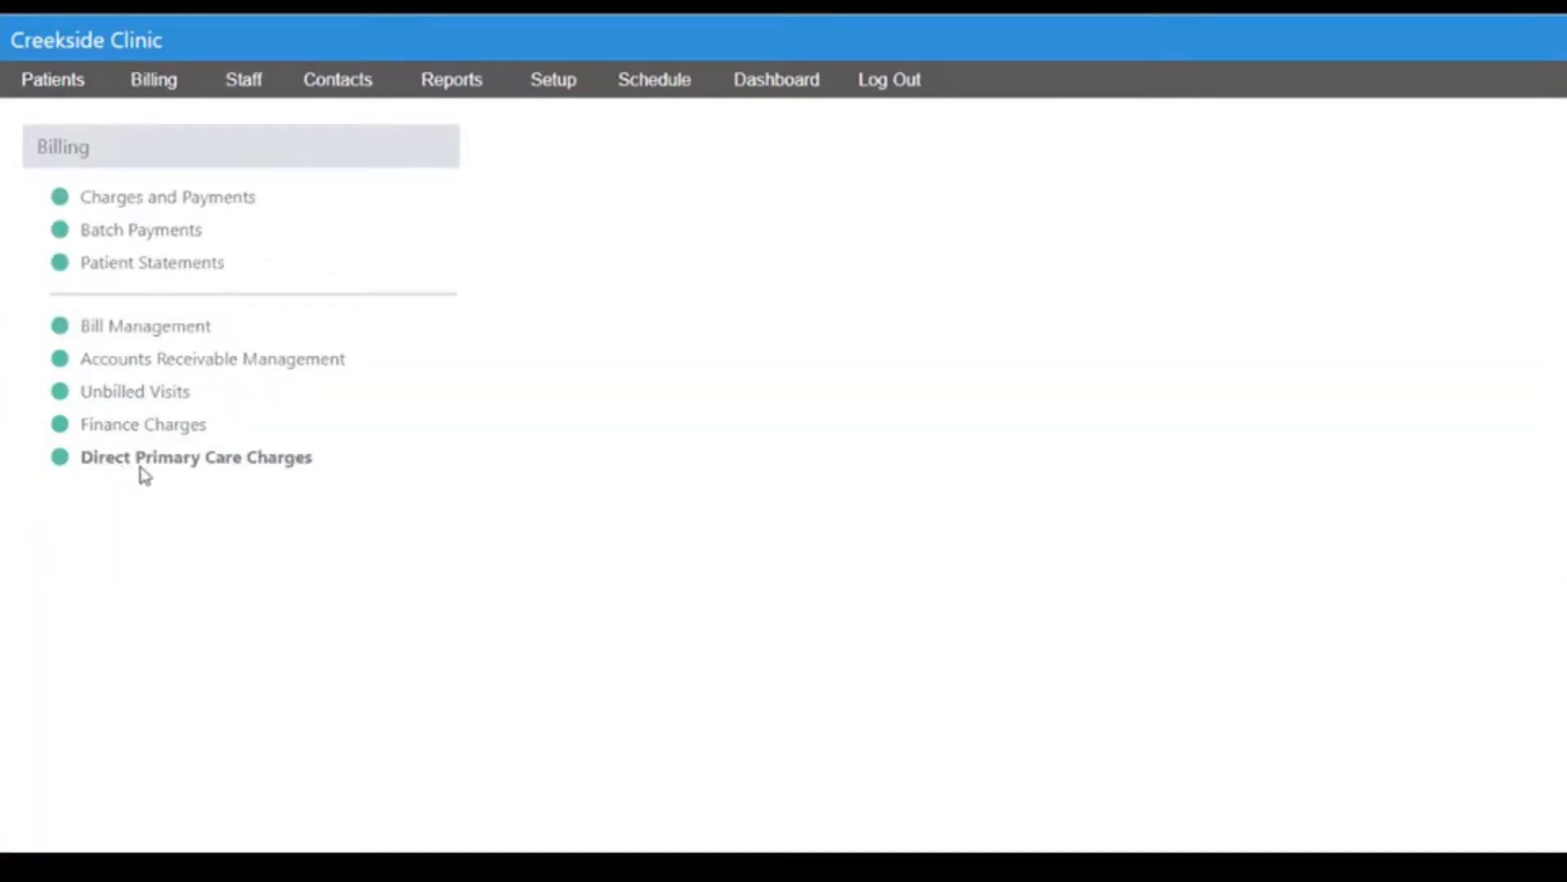
left_click(187, 458)
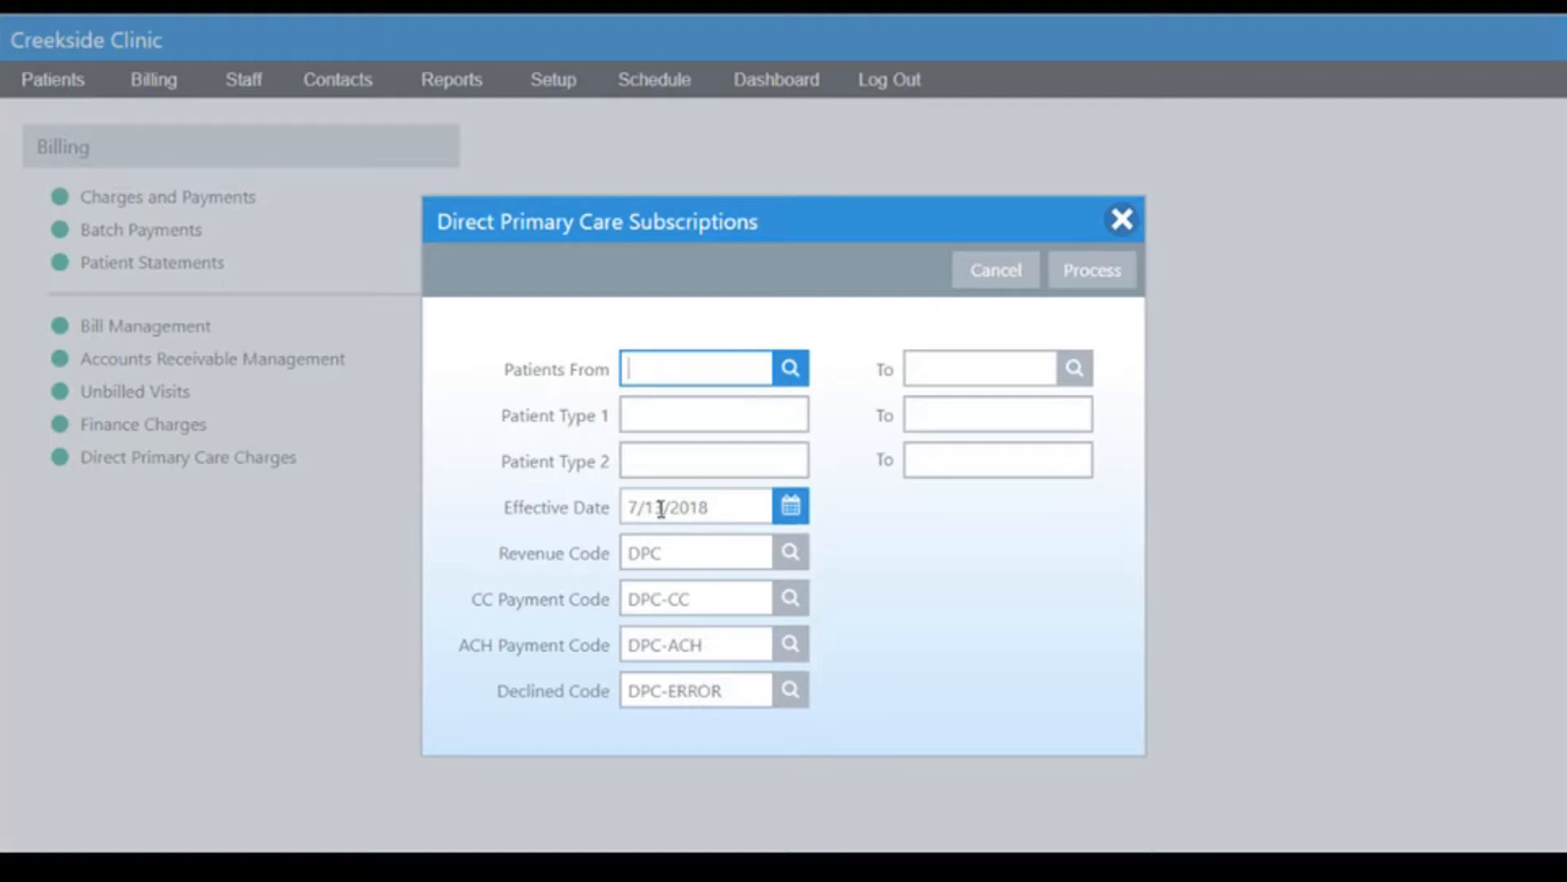
left_click(1103, 269)
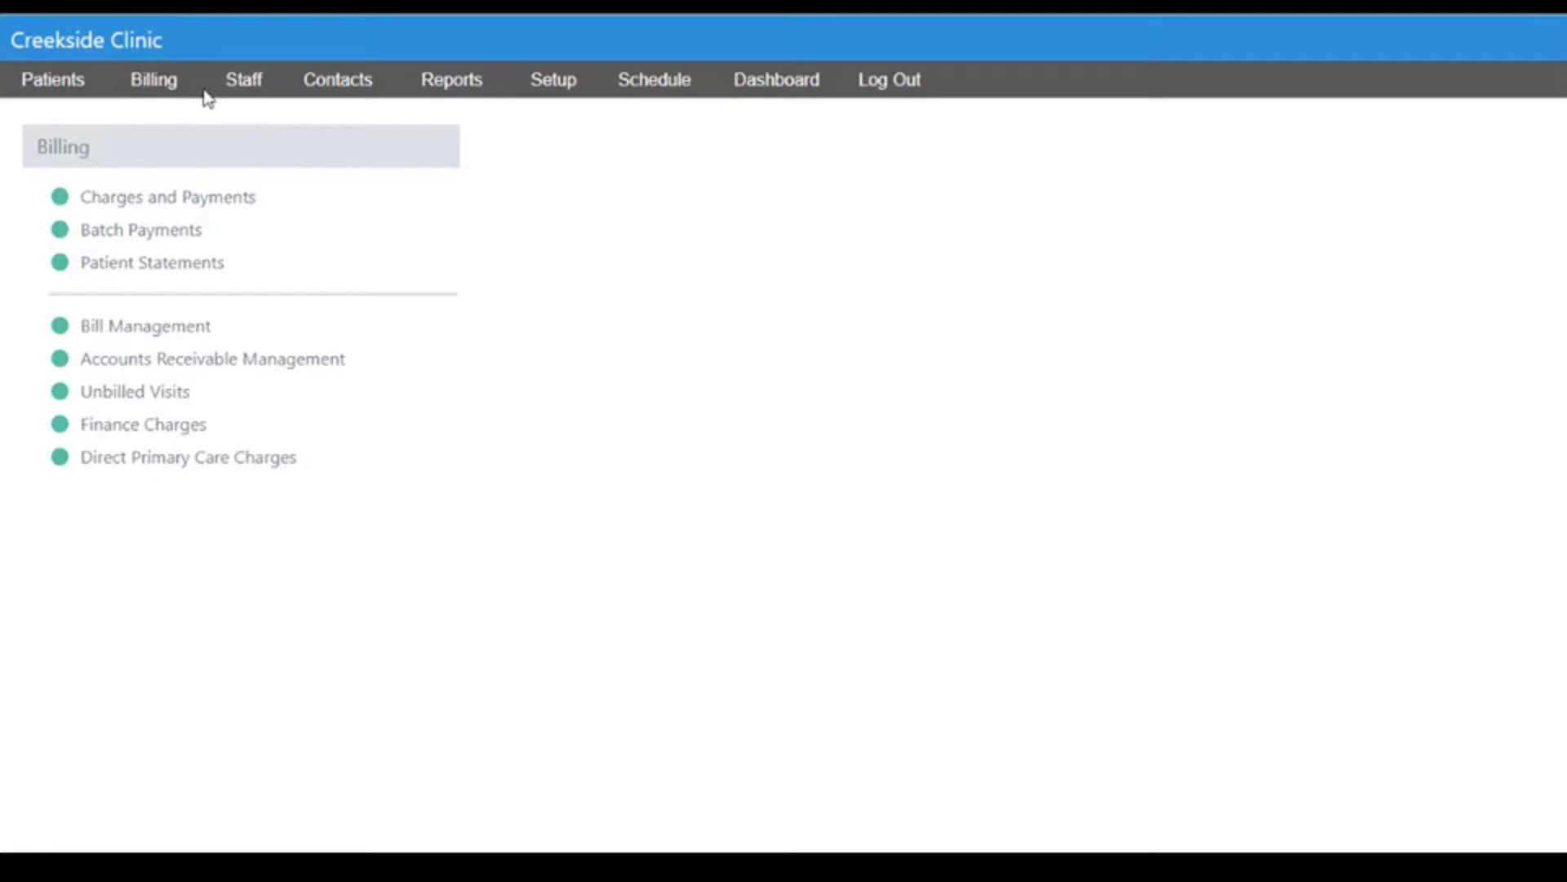
Reopen the same patient's membership details, inspect the Next Bill date, and close the record.
left_click(76, 90)
double_click(562, 472)
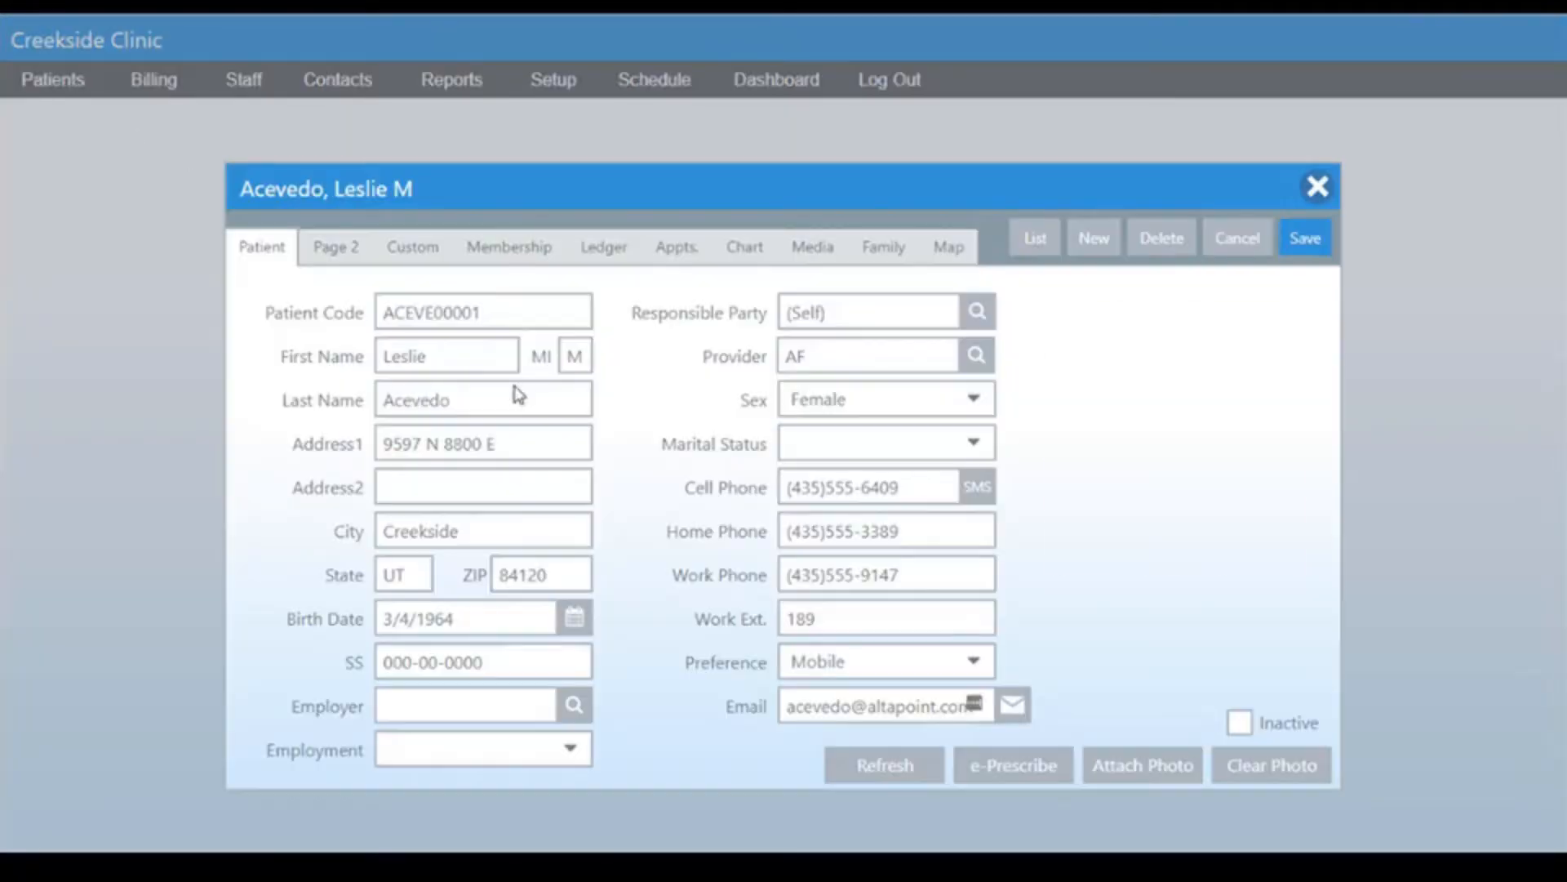
left_click(509, 246)
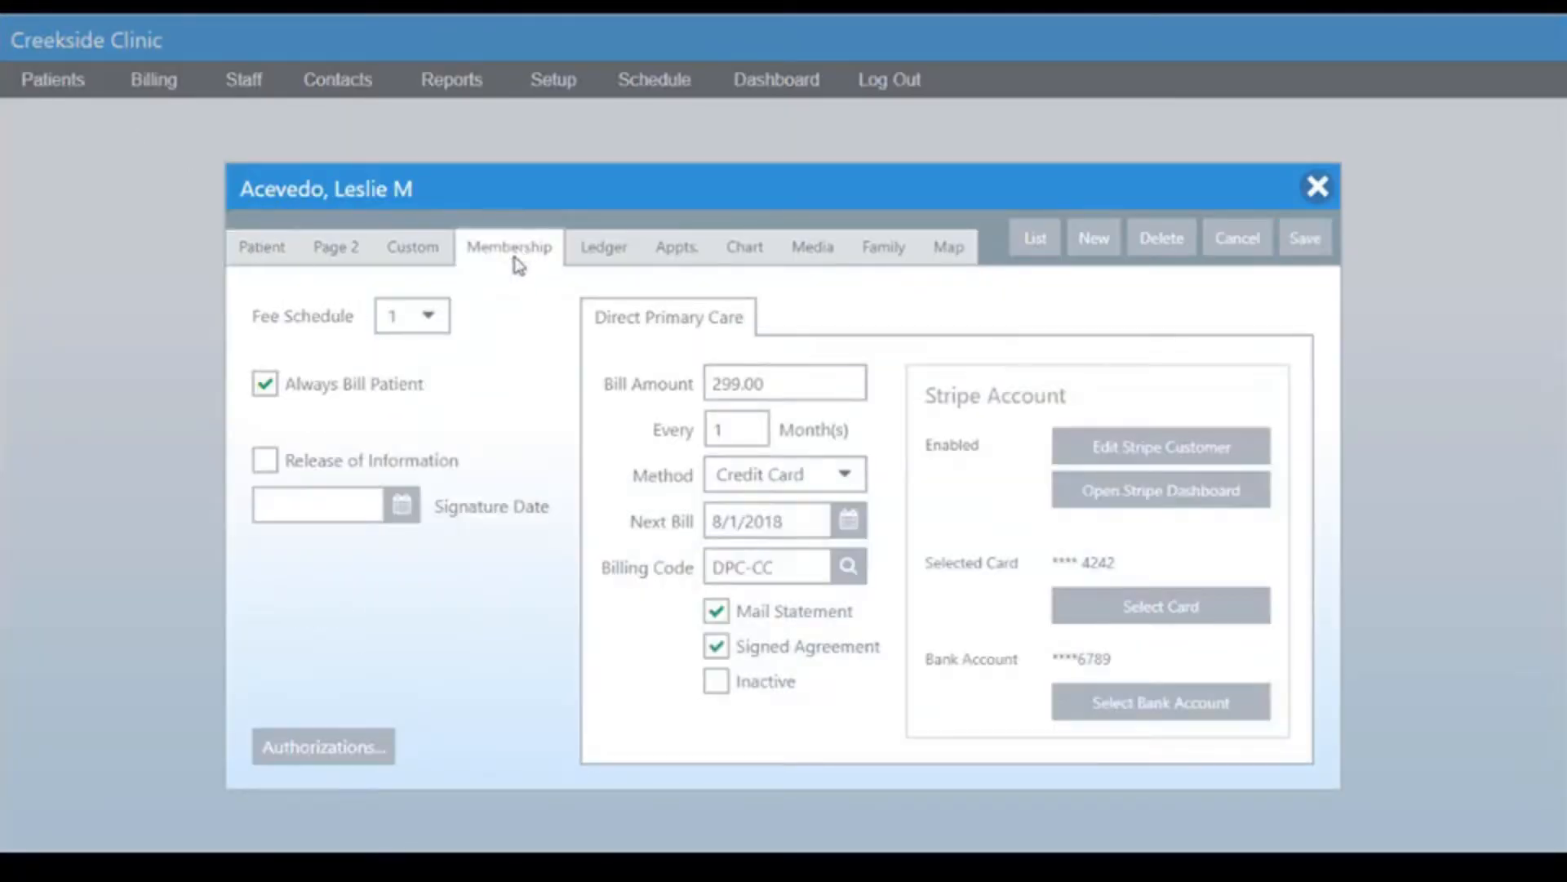
left_click_drag(792, 520, 642, 519)
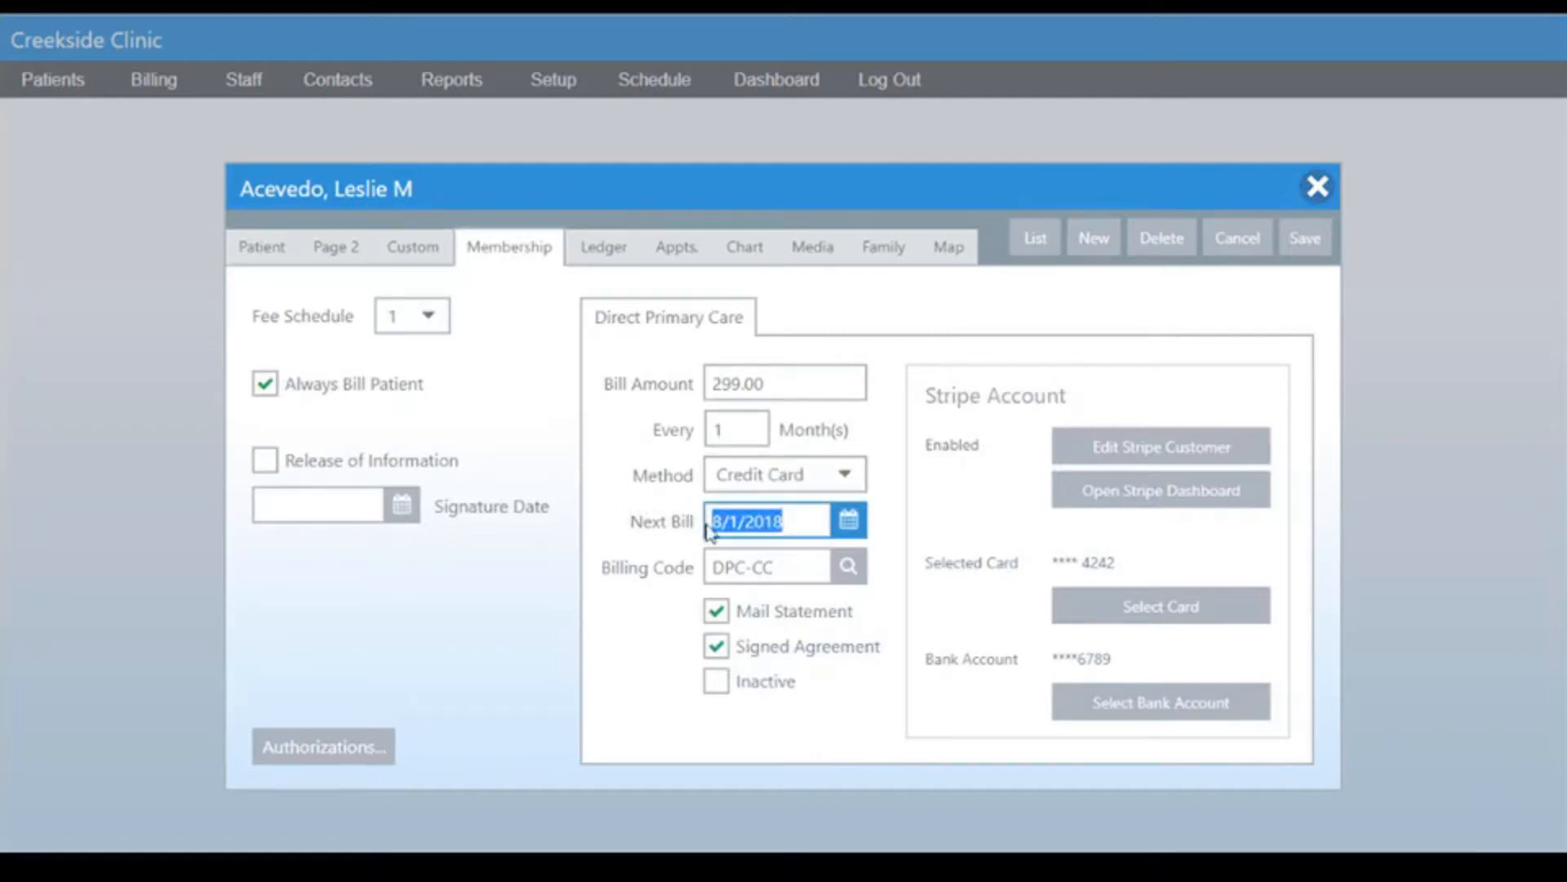
left_click(727, 520)
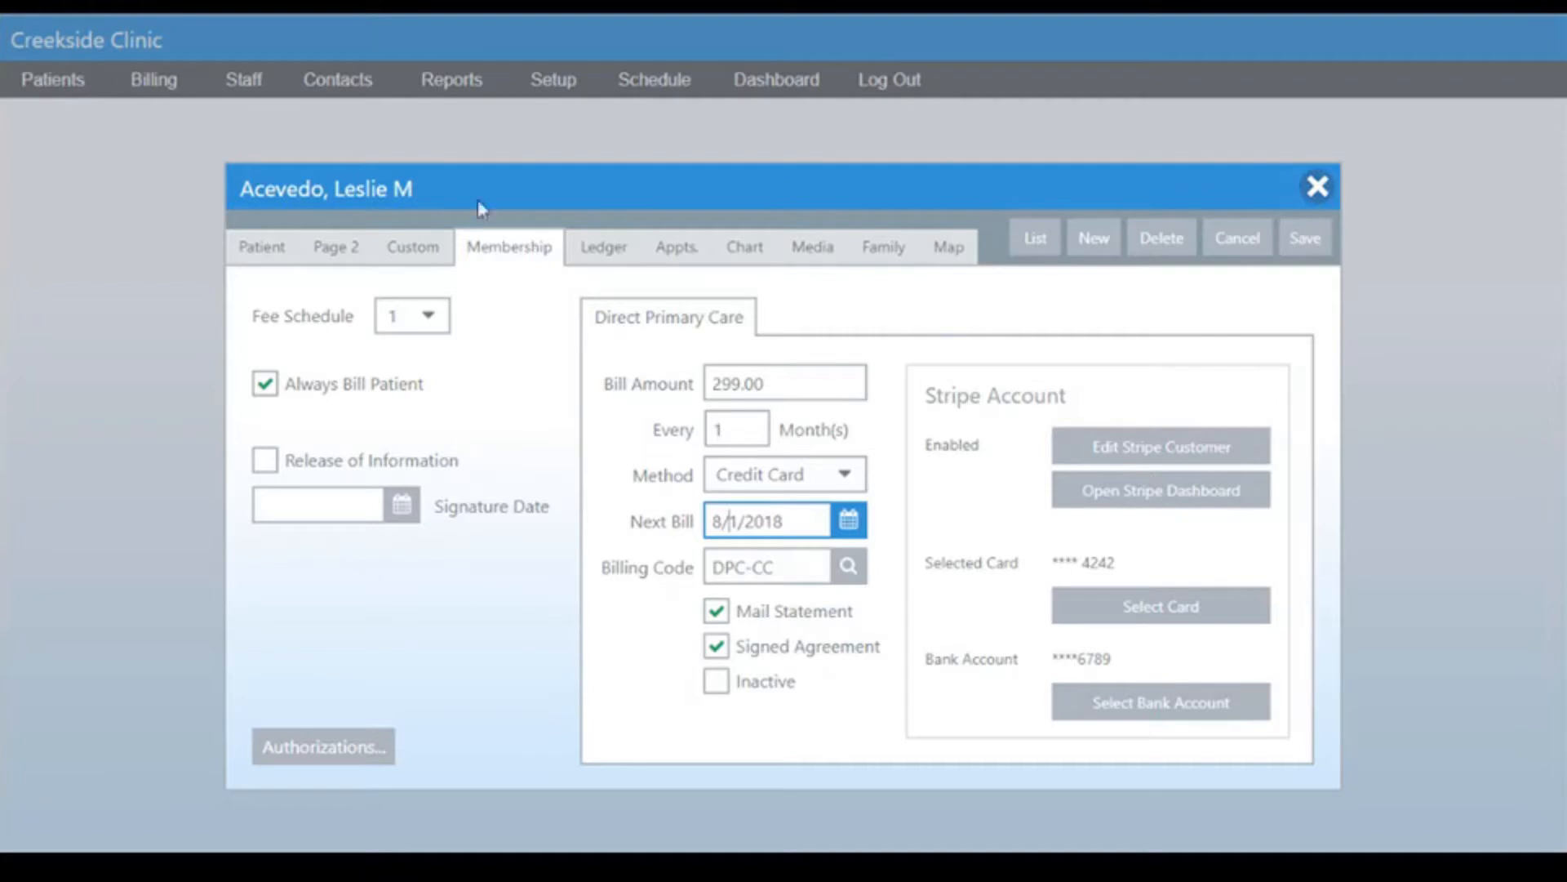
left_click(1317, 188)
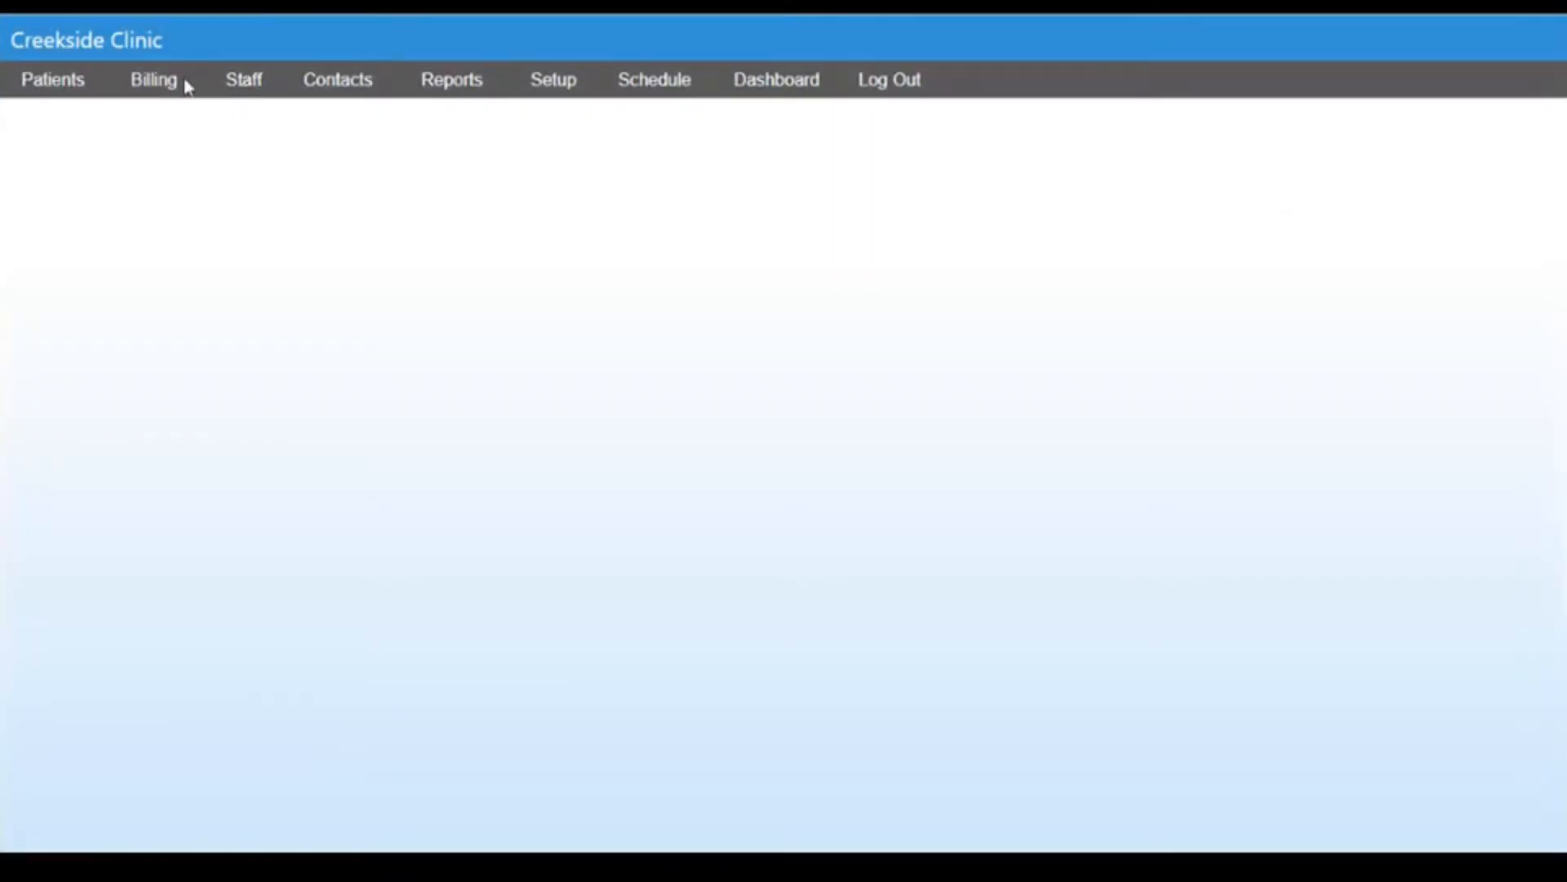
Run the Practice Analysis report, examine the DPC membership fee line, and close the report.
left_click(462, 81)
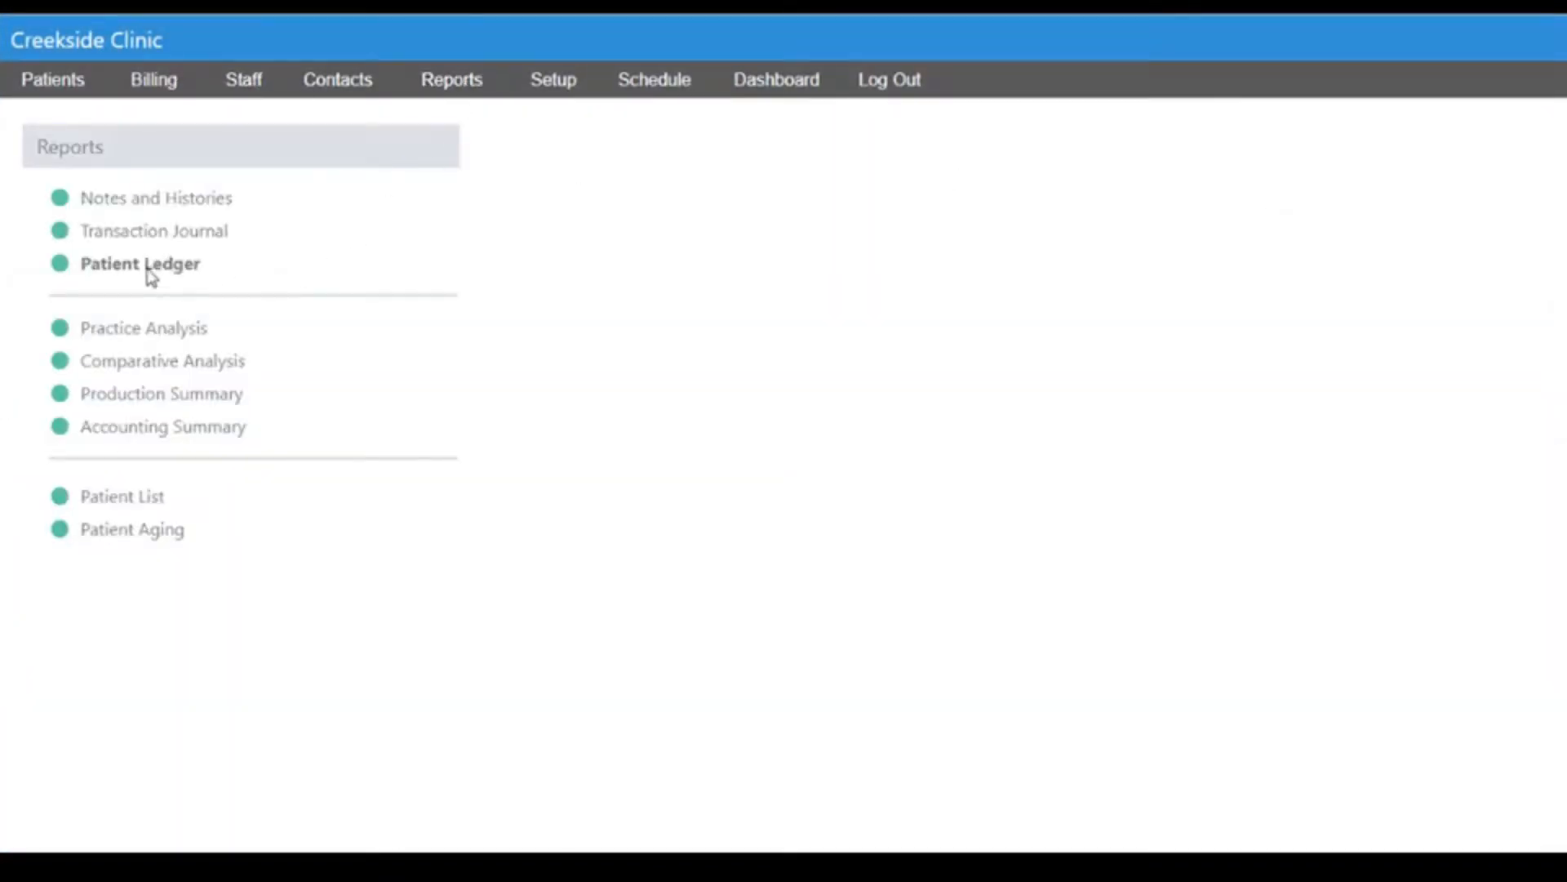
left_click(154, 335)
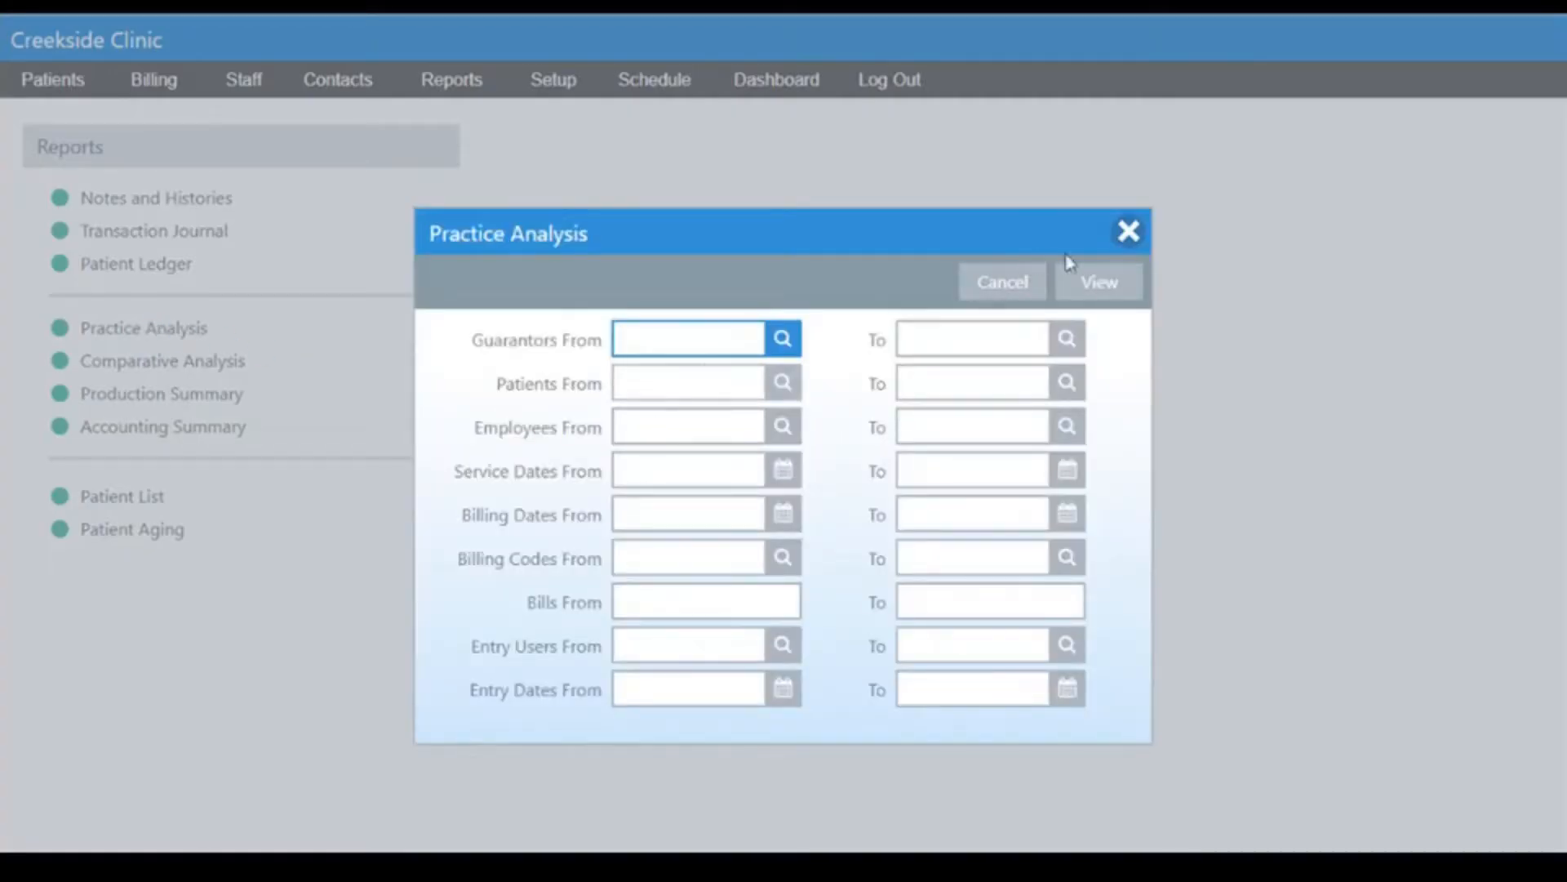
left_click(1099, 279)
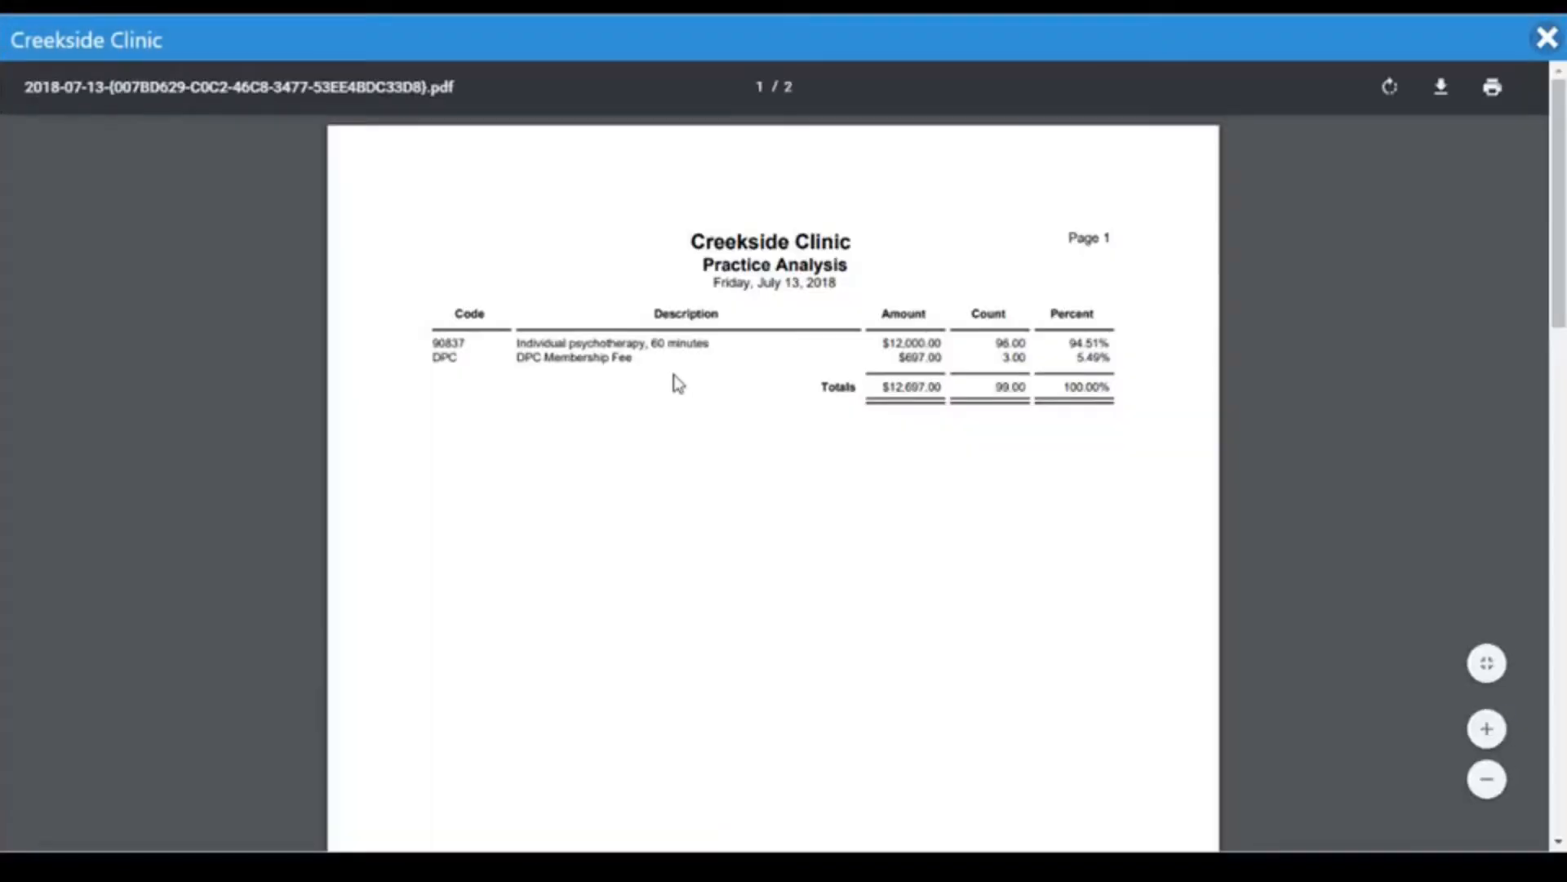
left_click_drag(434, 357, 807, 378)
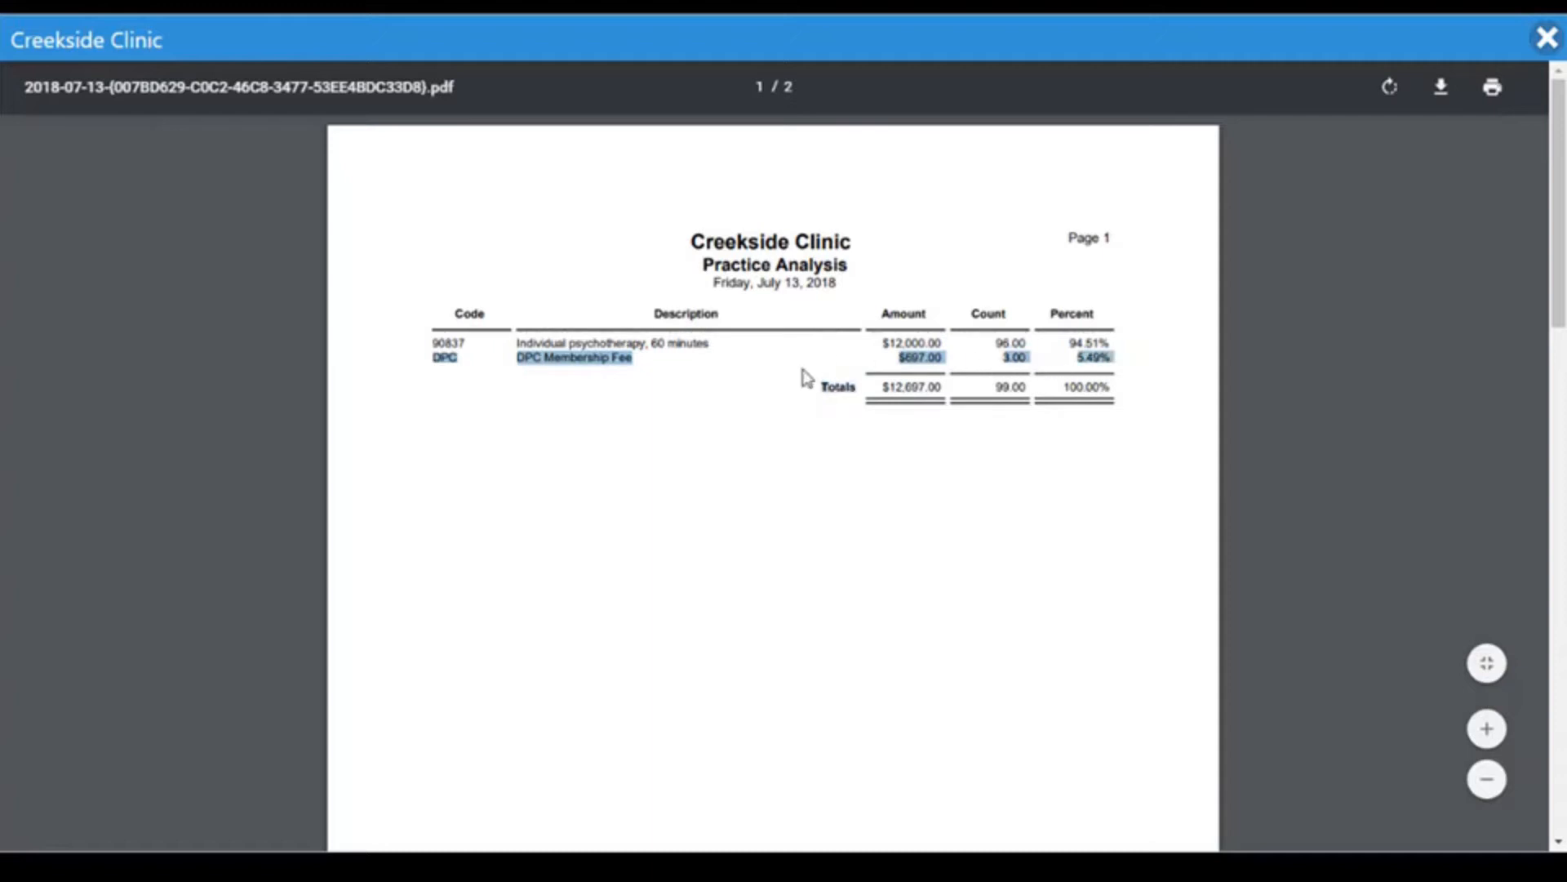
left_click(1548, 41)
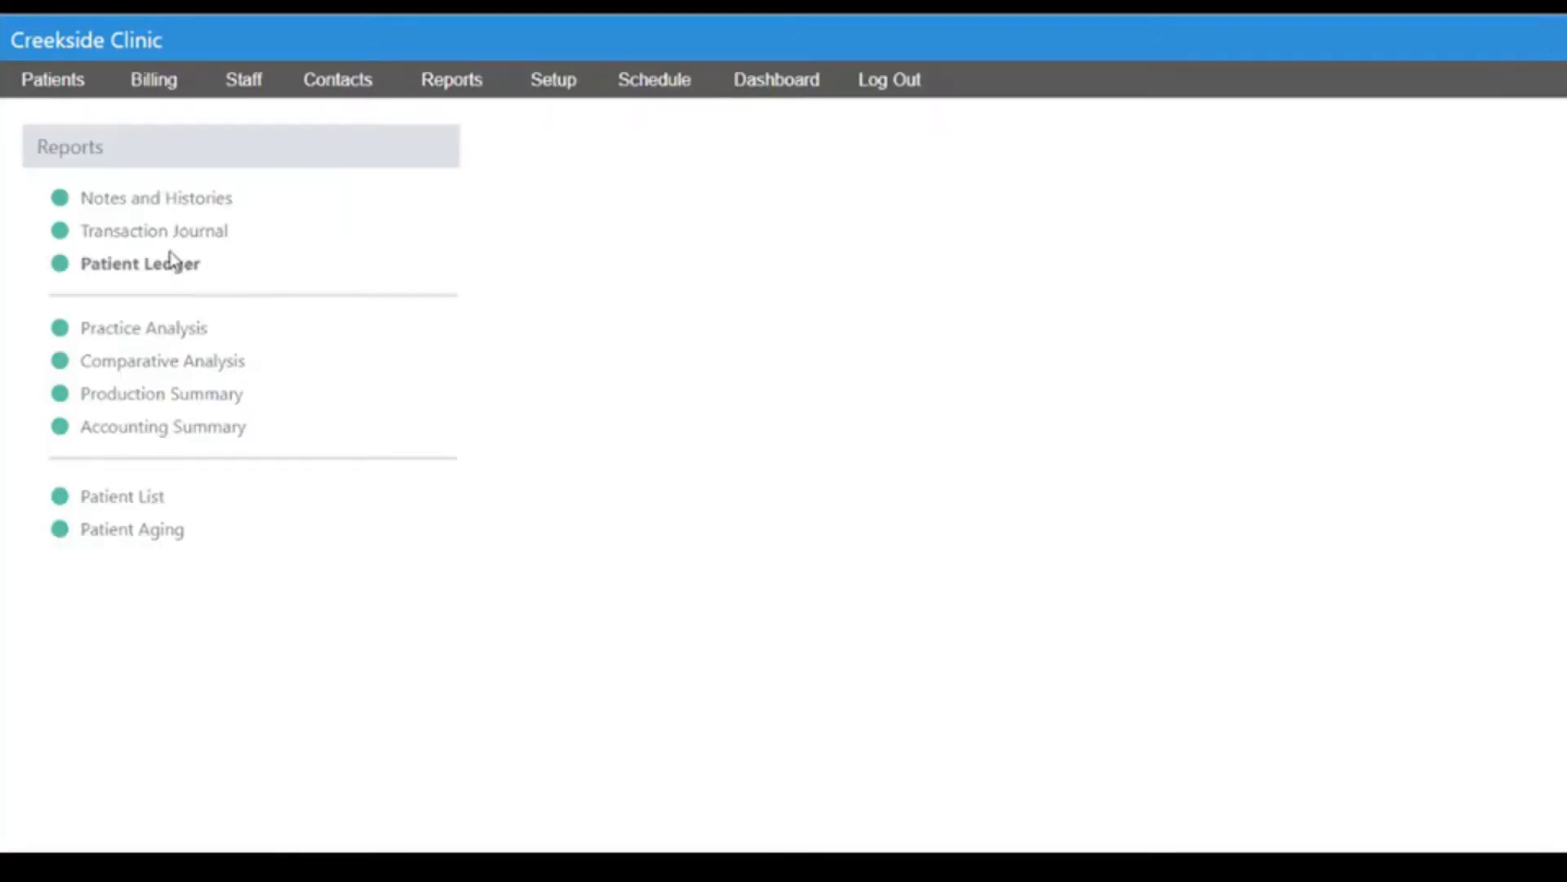
Run the Transaction Journal report and scroll to its last page of DPC transactions.
left_click(175, 236)
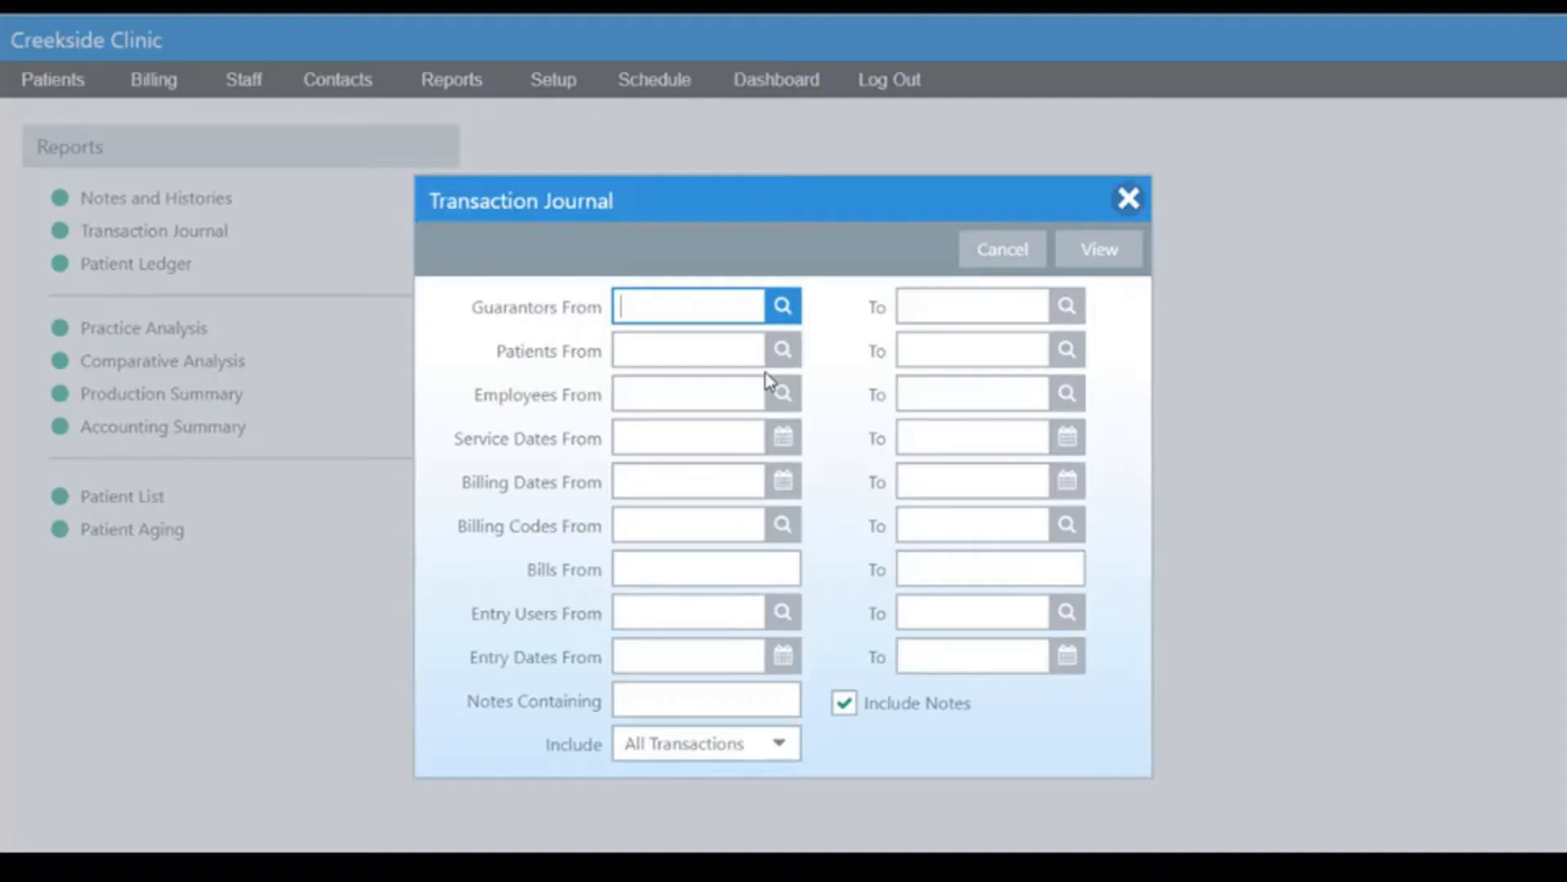
left_click(1124, 244)
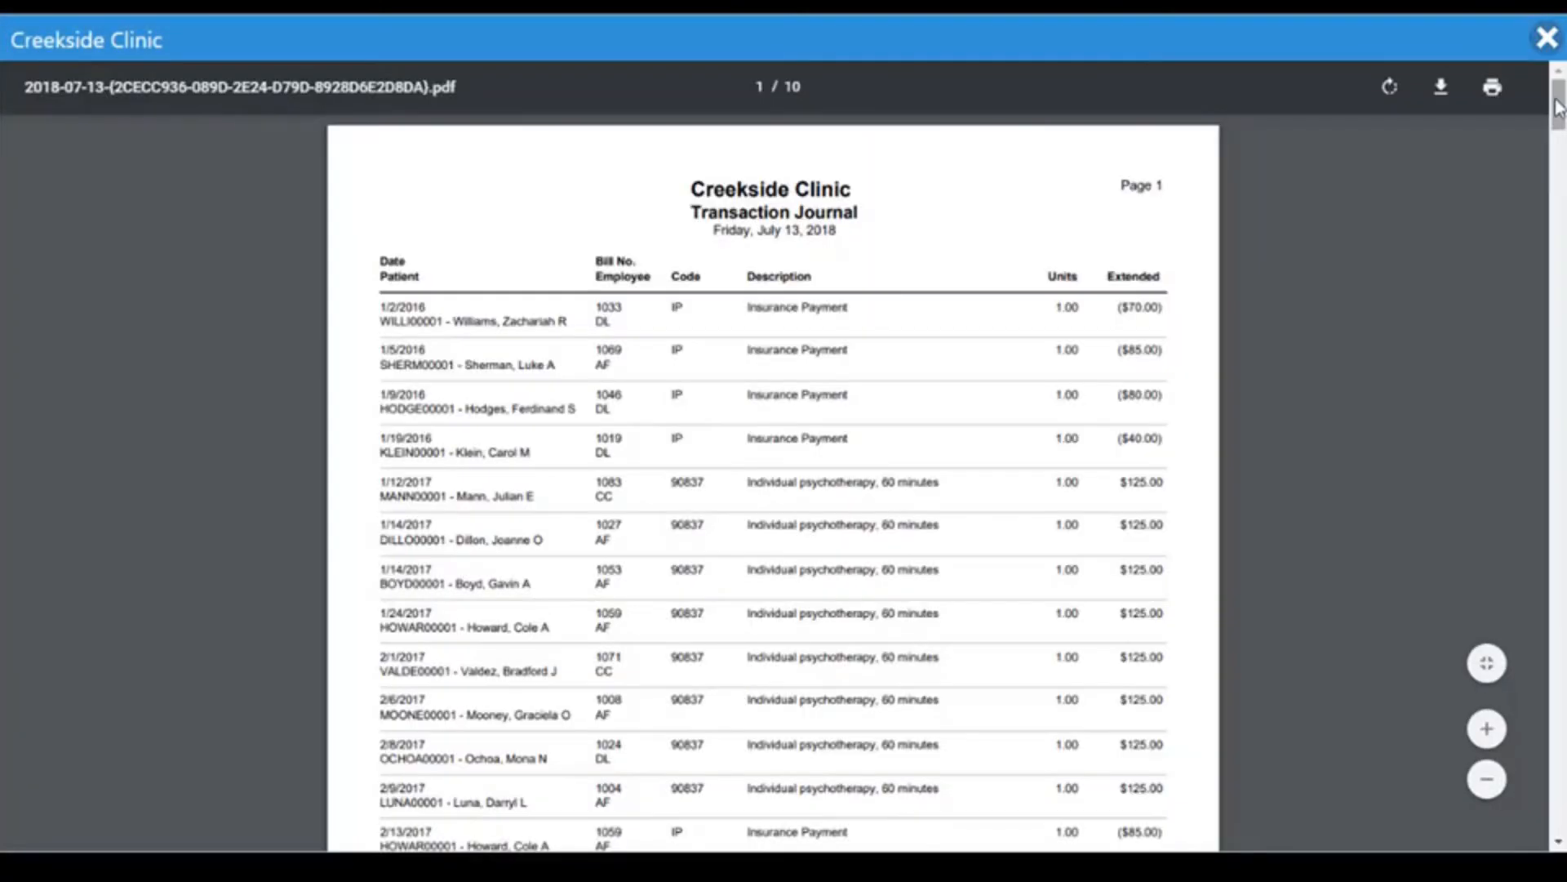
left_click_drag(1559, 114, 1562, 828)
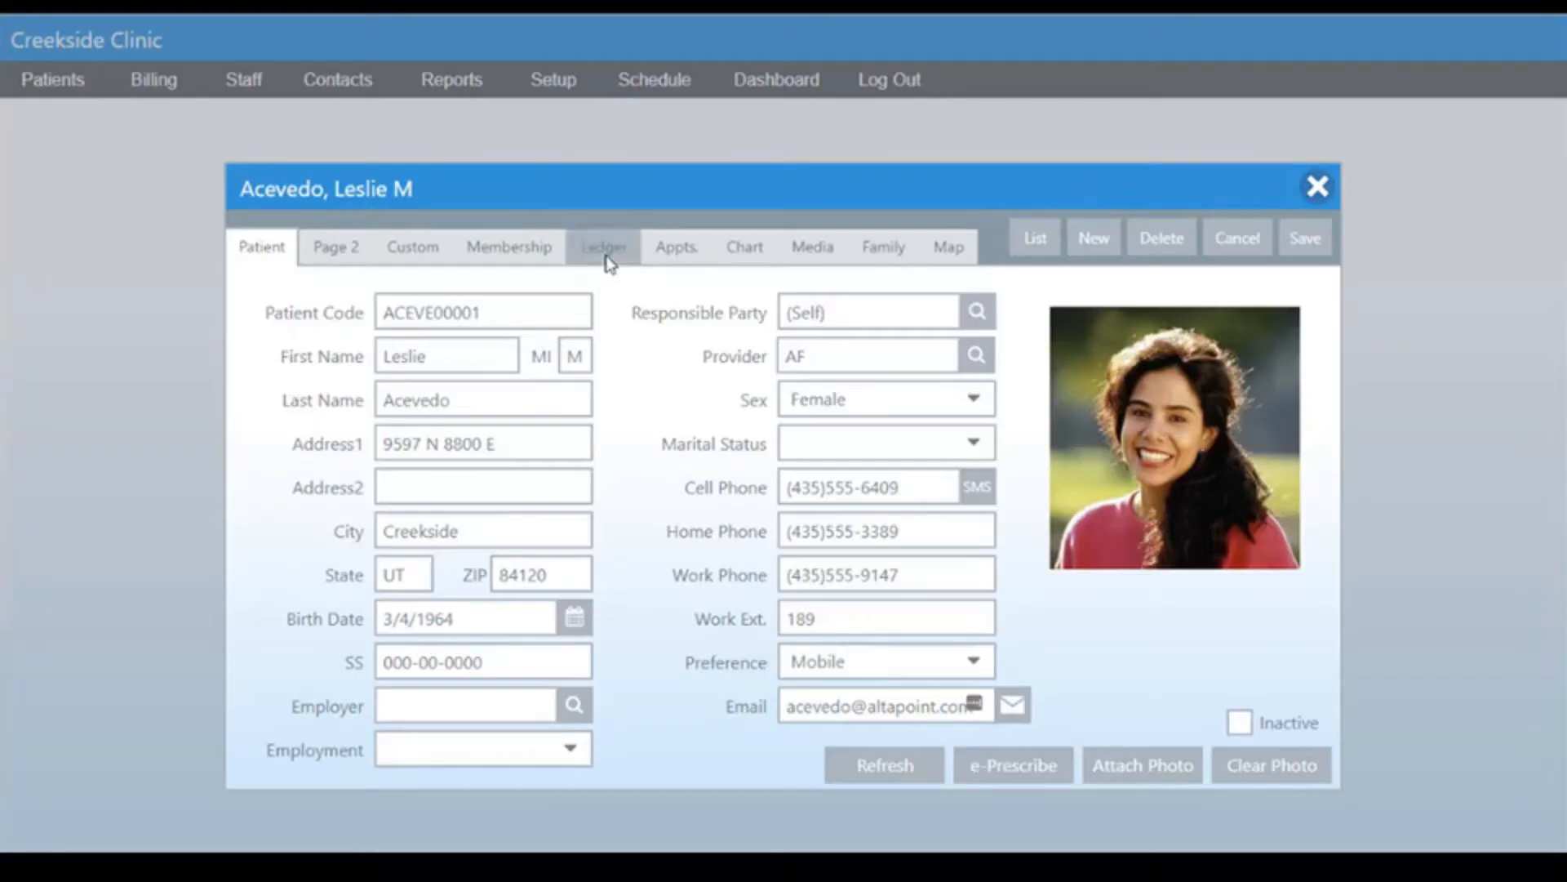
Open the patient's ledger, view the DPC membership bill's line items, and close the bill.
left_click(605, 255)
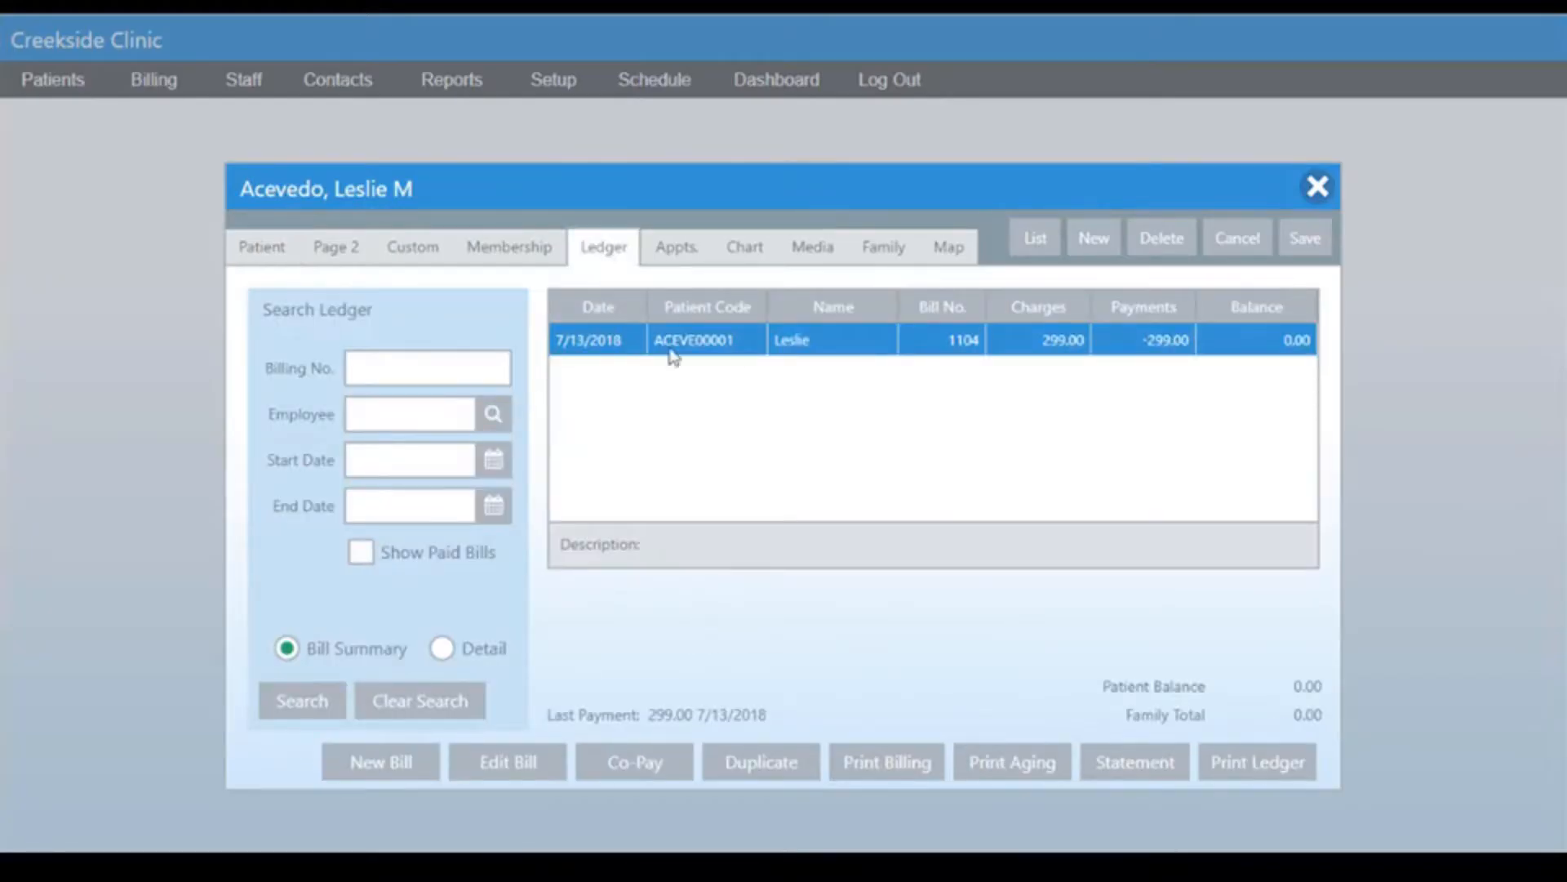
double_click(1083, 353)
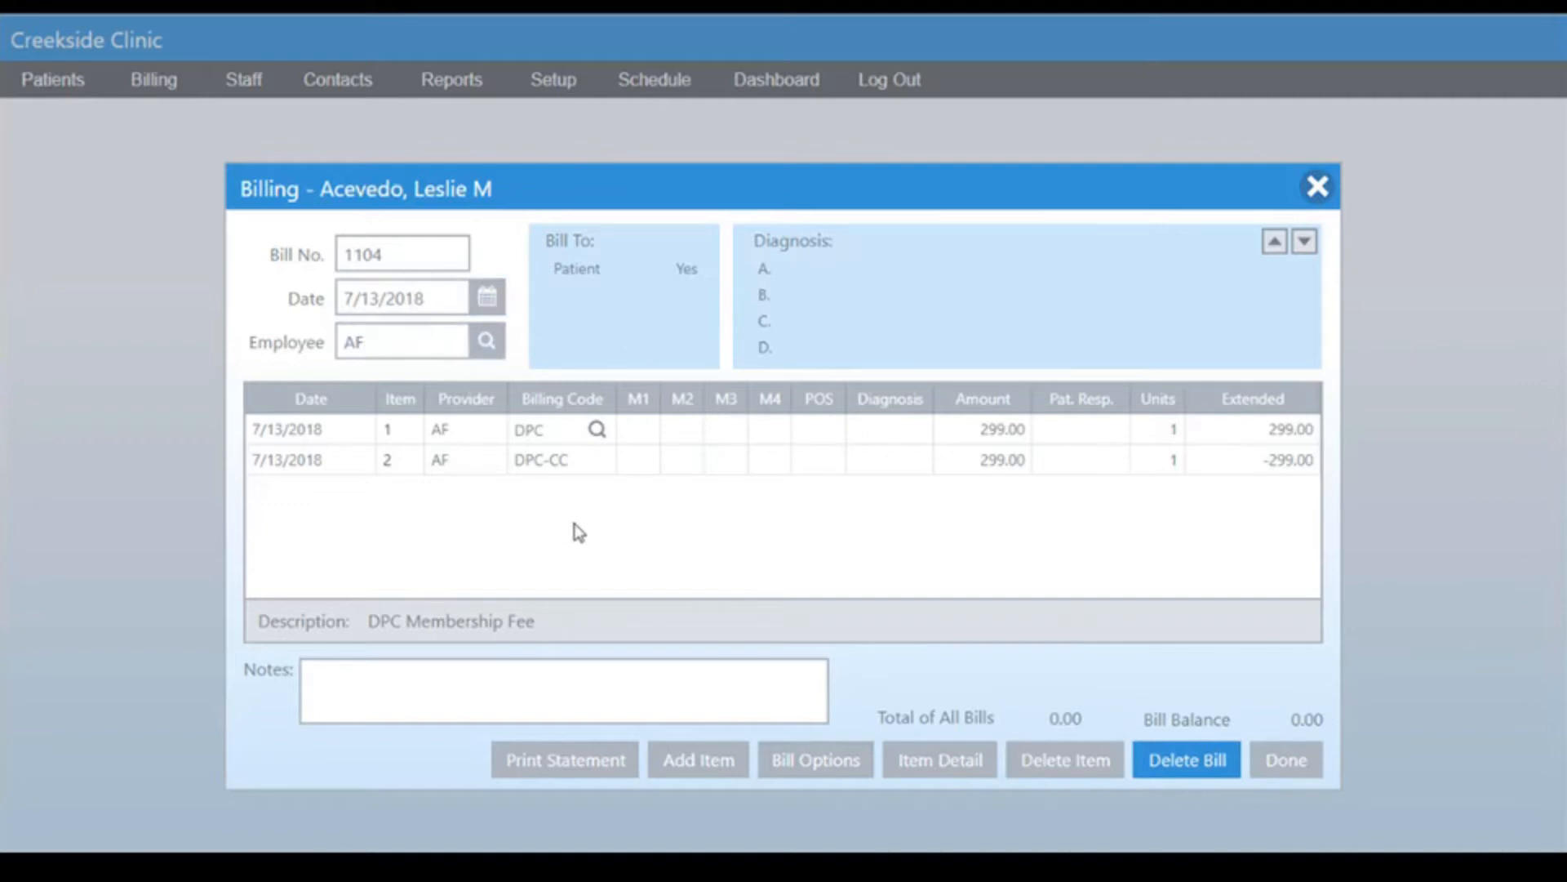
key("Escape")
Open the patient Co-Pay dialog and compare the Apply to Existing Bill and Create New Bill options.
left_click(672, 761)
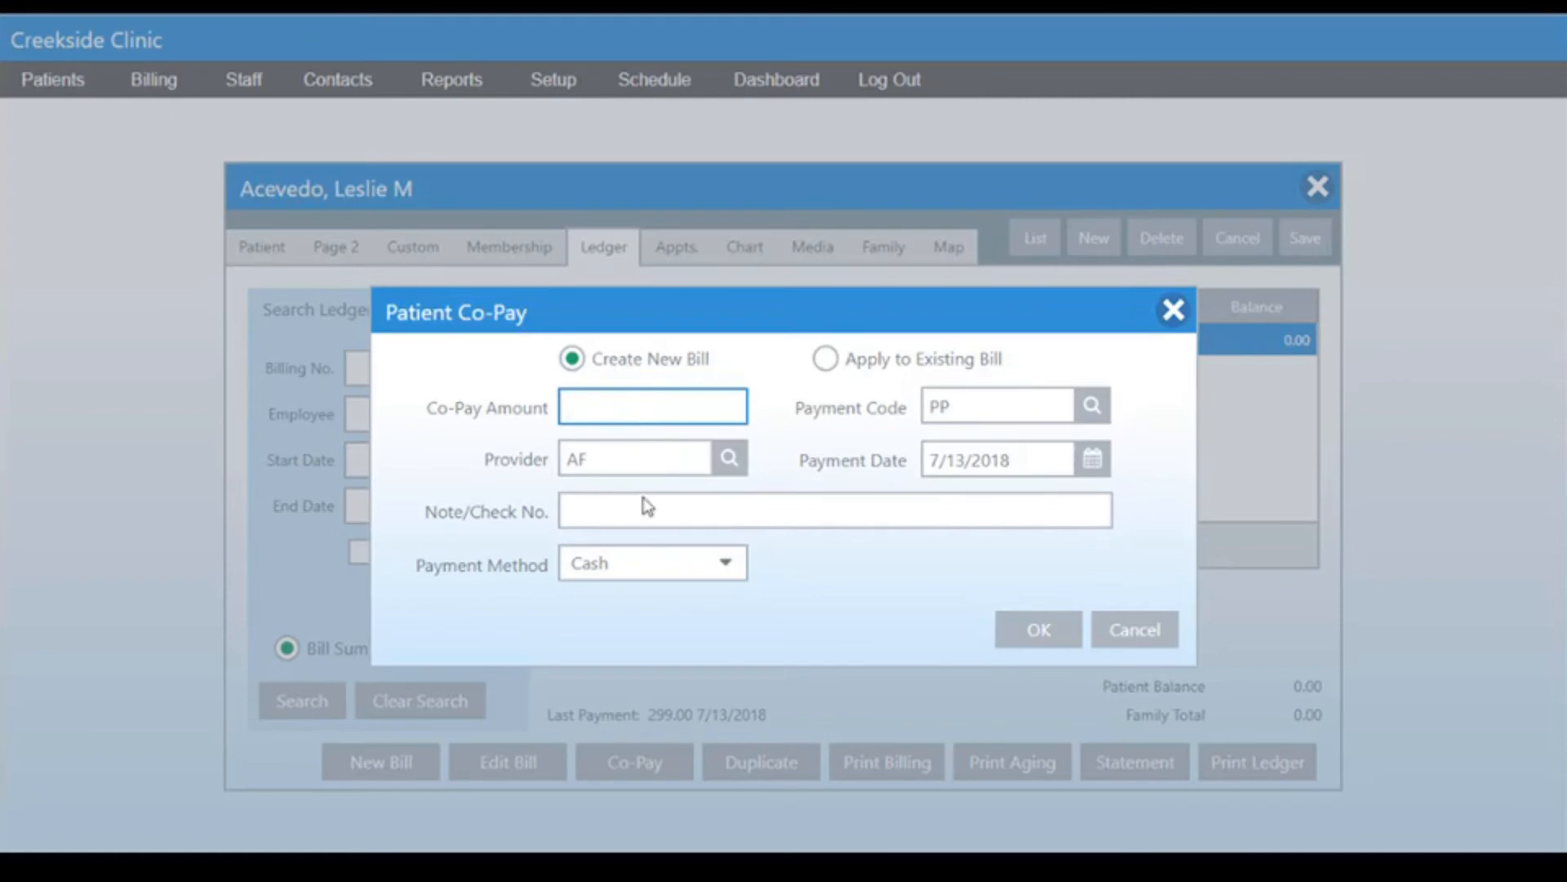
left_click(826, 359)
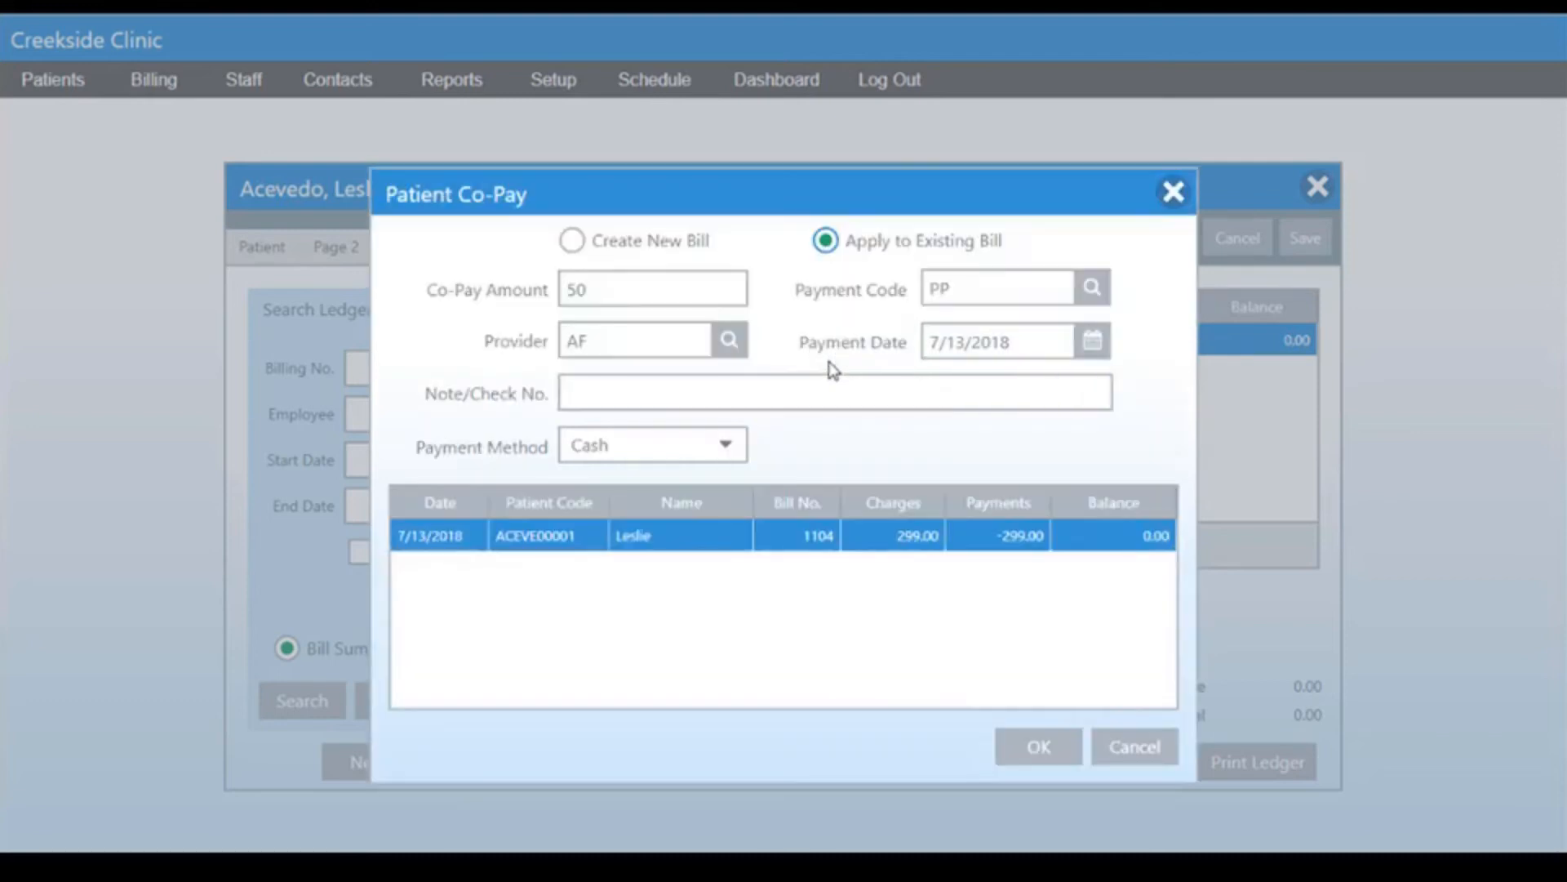
left_click(575, 245)
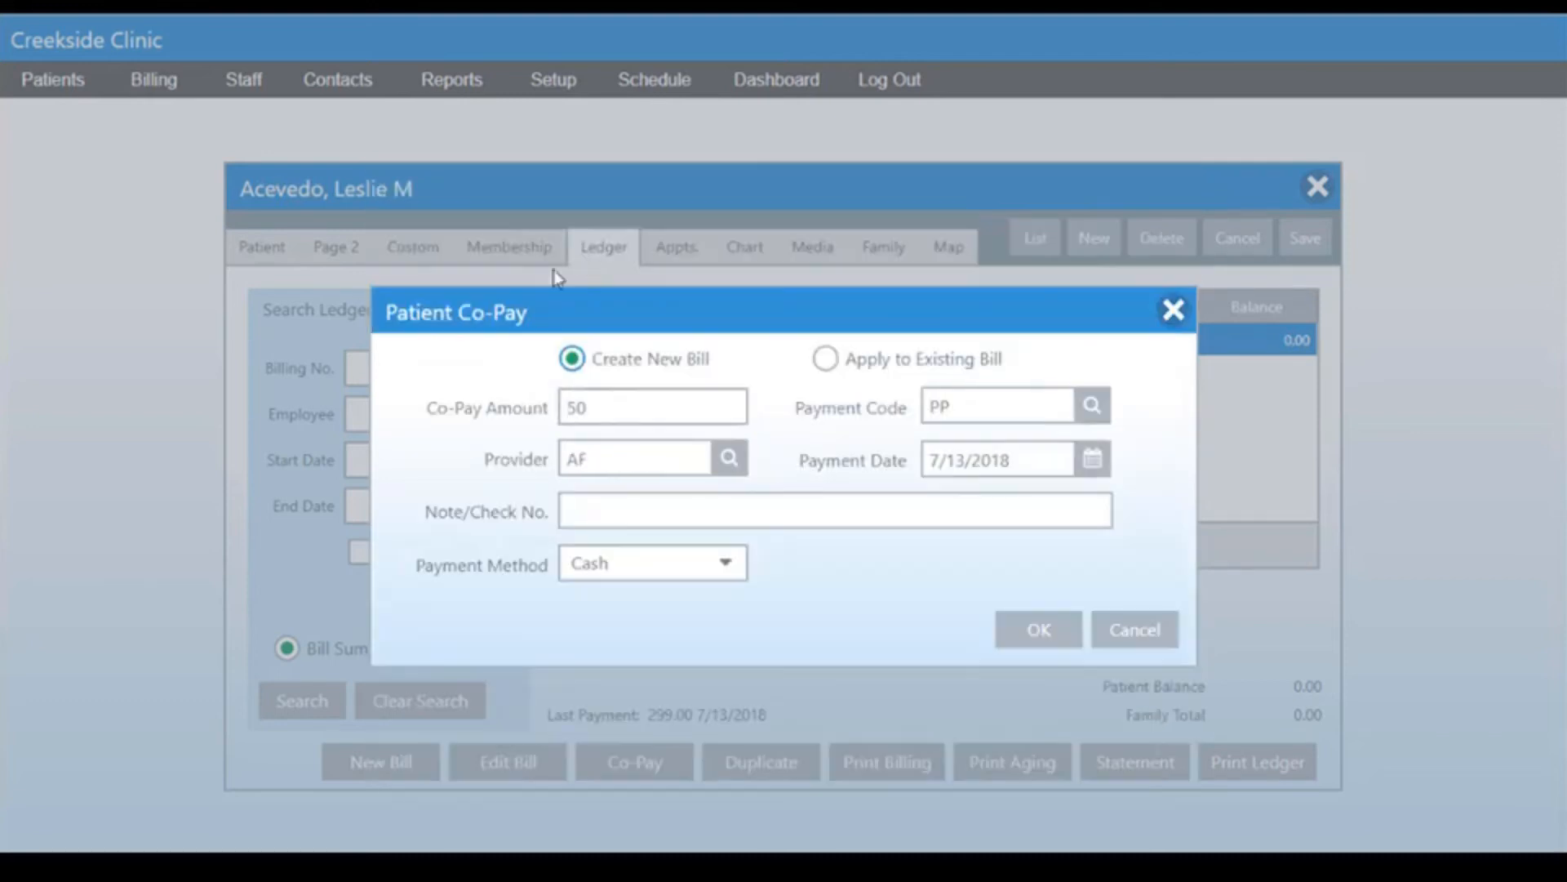